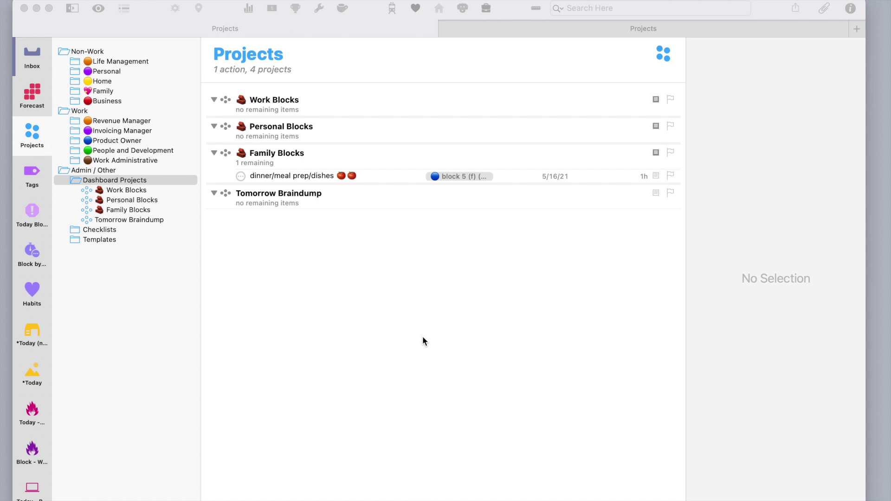
Open *Today and scroll through today's inbox item and project actions, then switch to Projects.
click(40, 380)
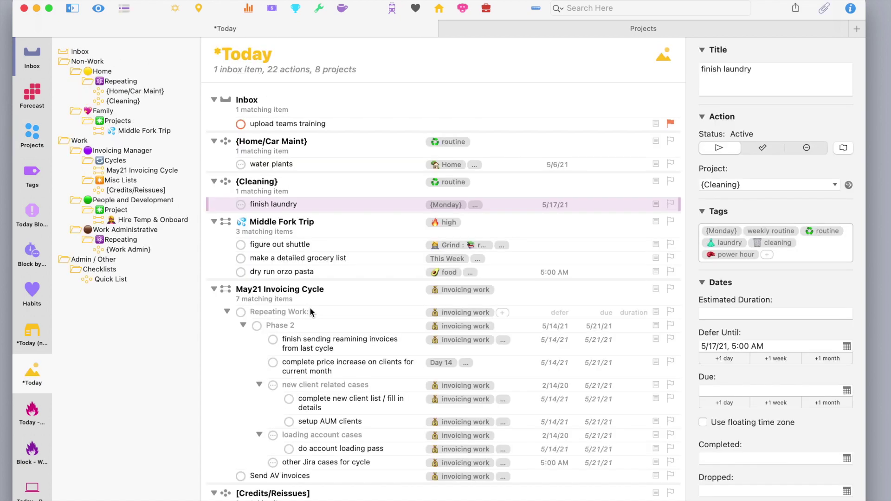
scroll(311, 310, down, 2)
scroll(311, 311, down, 1)
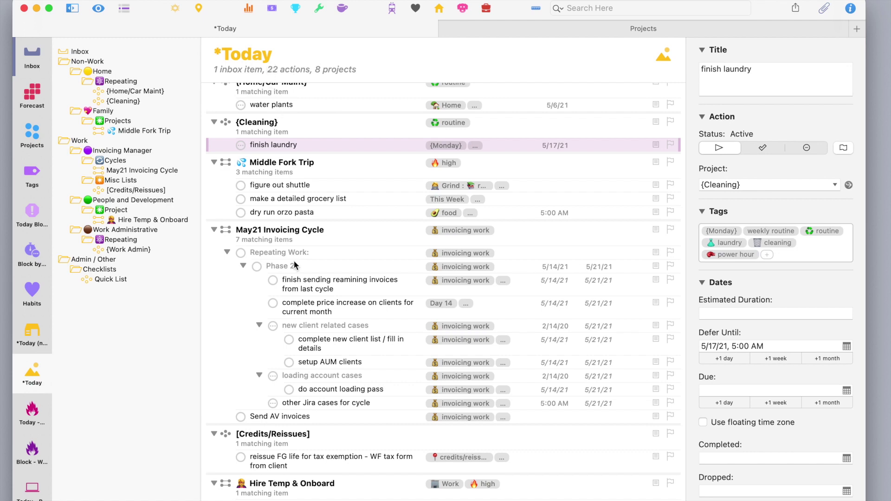
scroll(302, 370, down, 5)
scroll(301, 369, up, 7)
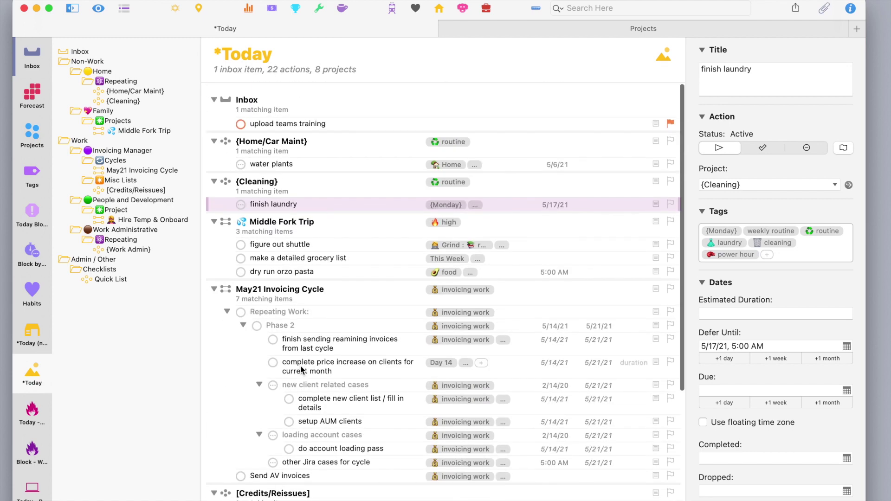
scroll(388, 267, down, 7)
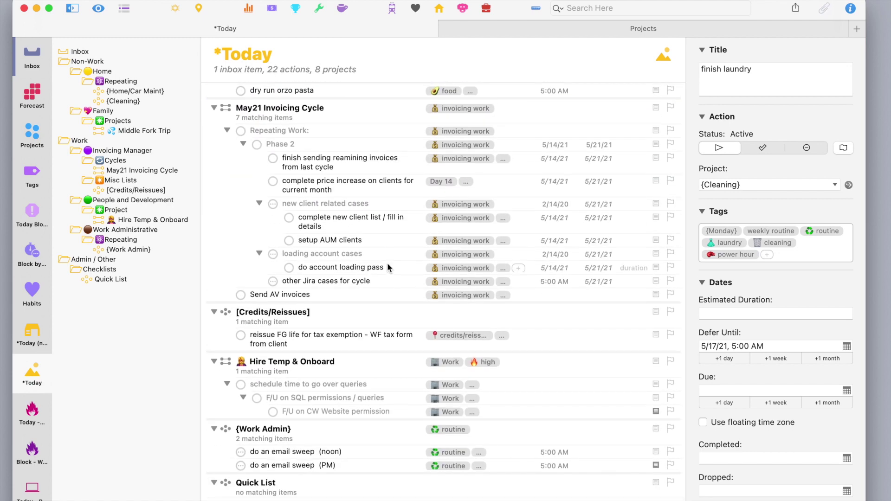
scroll(388, 268, up, 7)
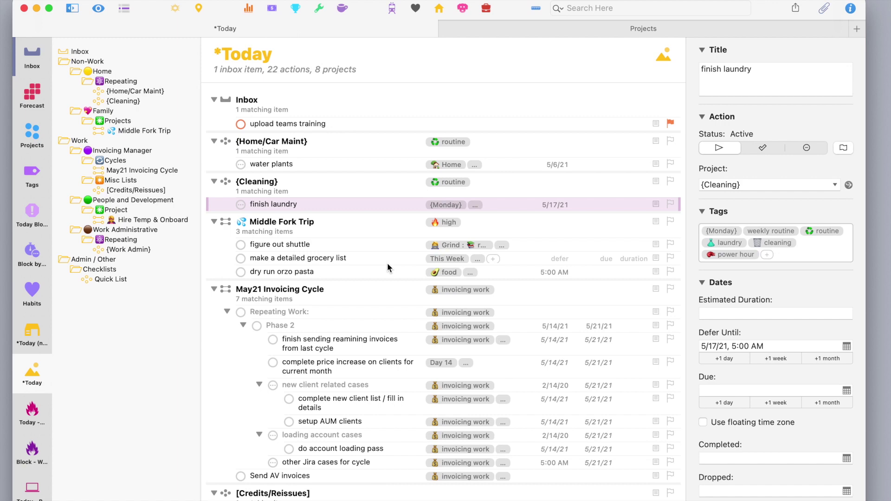
scroll(387, 262, down, 5)
scroll(387, 263, up, 5)
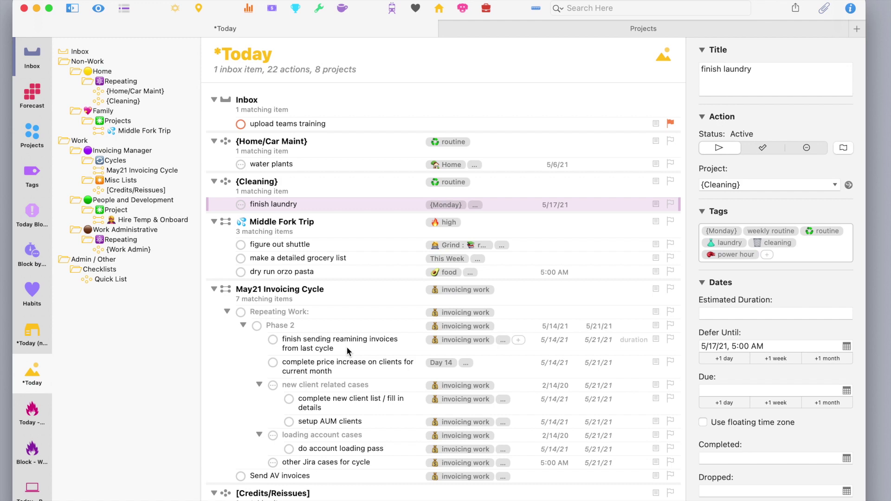
click(528, 32)
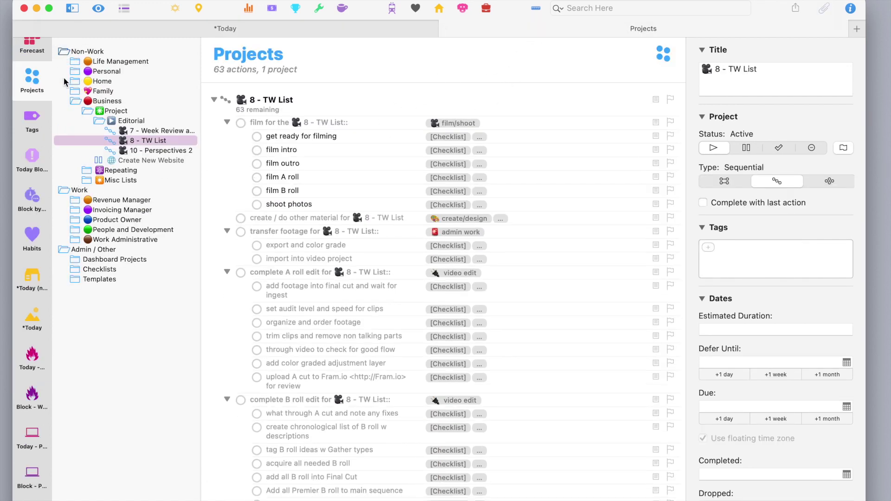
Collapse Non-Work and list only the Dashboard Projects folder's four block projects.
click(64, 55)
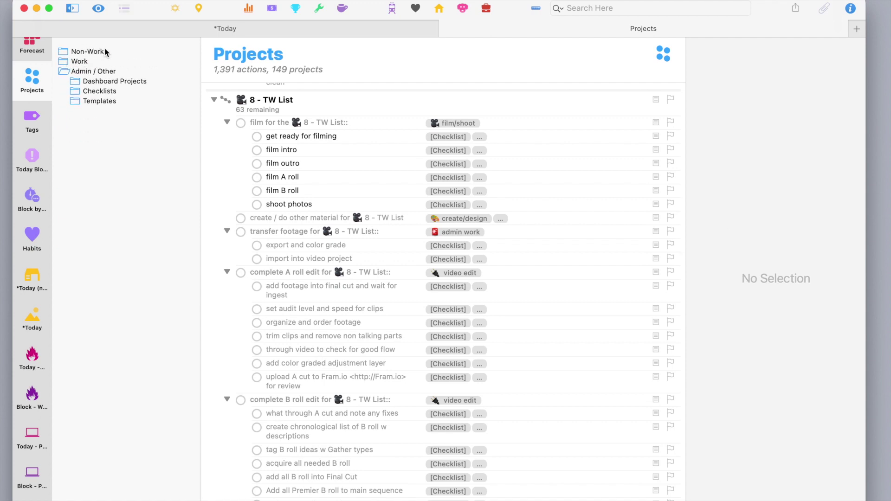
click(75, 81)
click(101, 83)
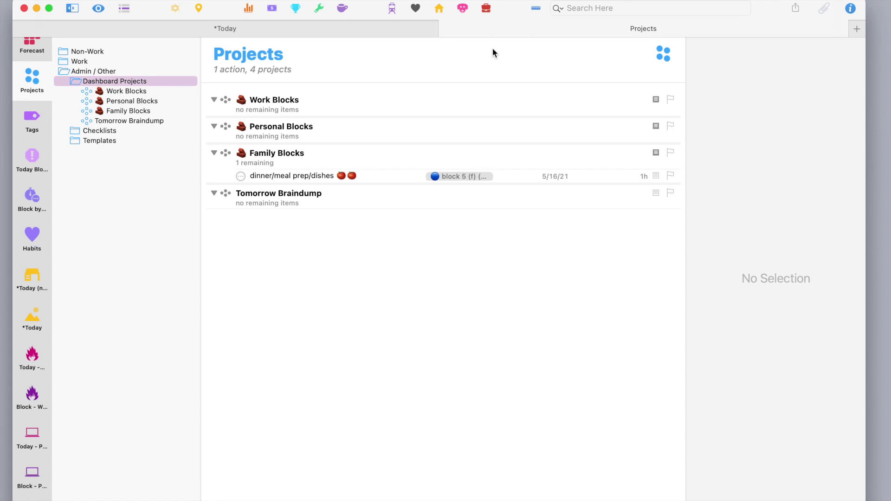
Glance at *Today, return to Projects with Cmd-2, and bring up Fantastical's day calendar.
click(35, 326)
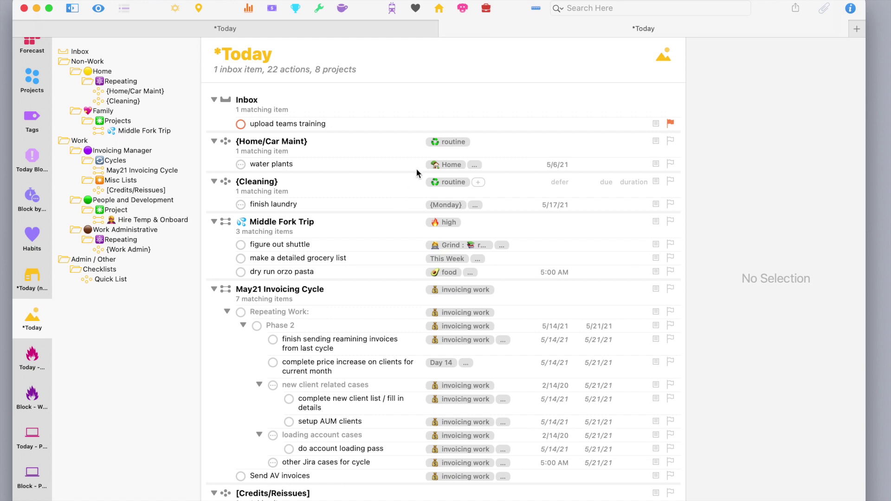
key(super+2)
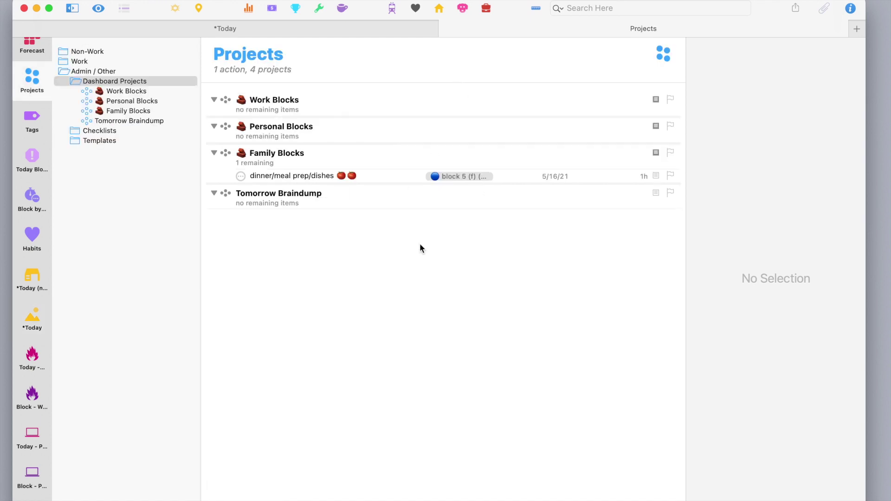
click(314, 490)
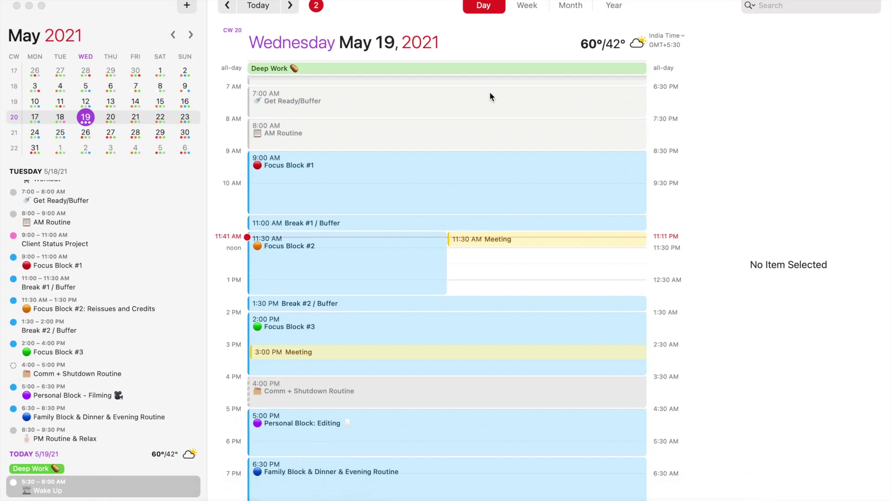
scroll(391, 369, down, 3)
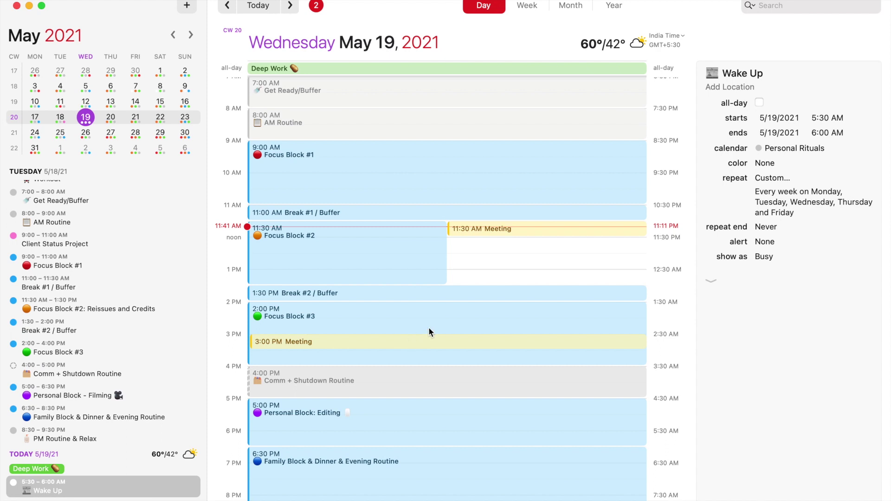
scroll(429, 331, down, 1)
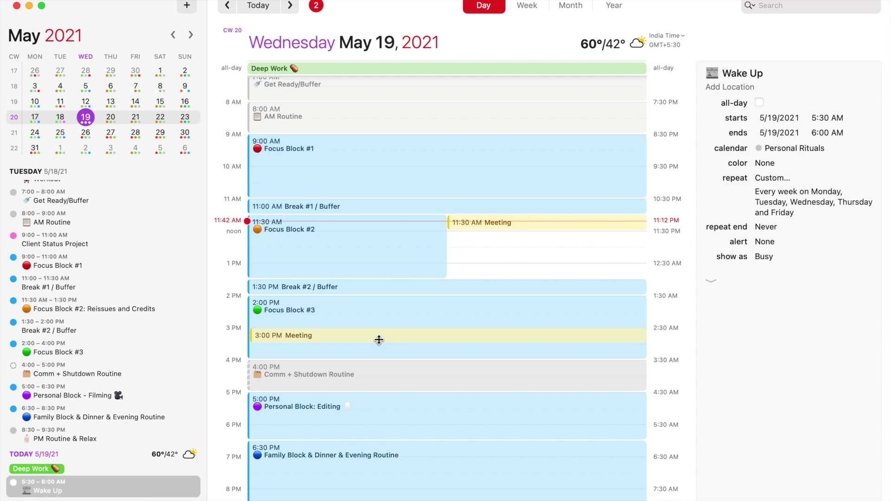
key(ctrl+Up)
click(227, 232)
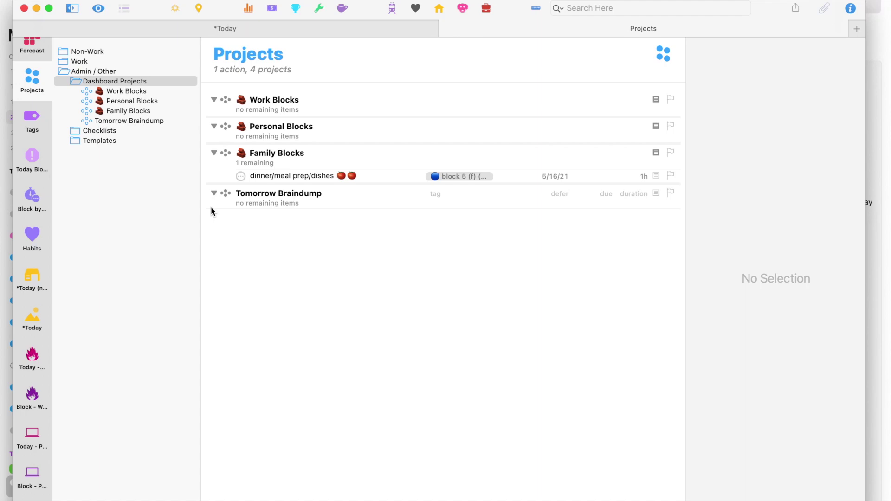
key(ctrl+Up)
click(575, 309)
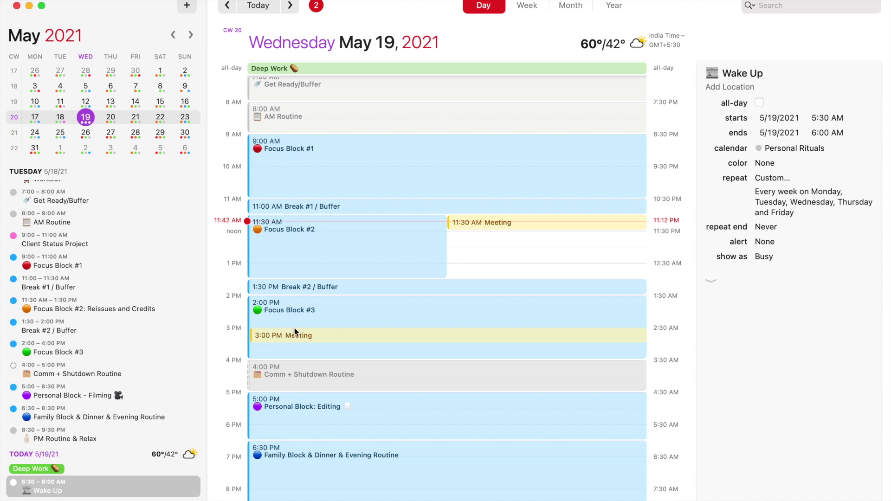
key(ctrl+Up)
click(349, 218)
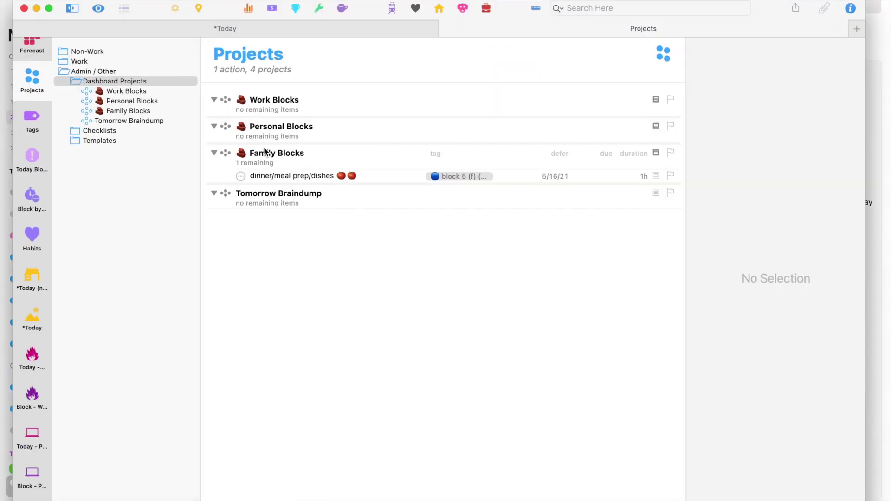
Open the Today - Work perspective from the sidebar.
click(298, 37)
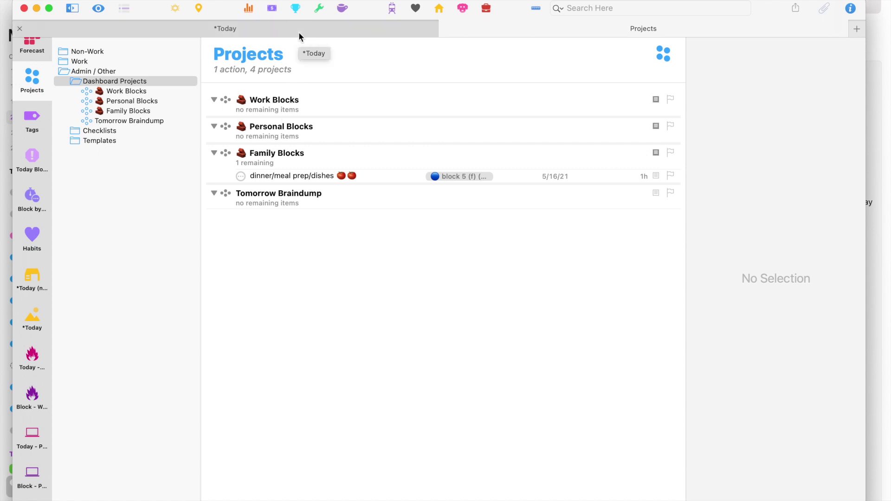
scroll(32, 315, down, 3)
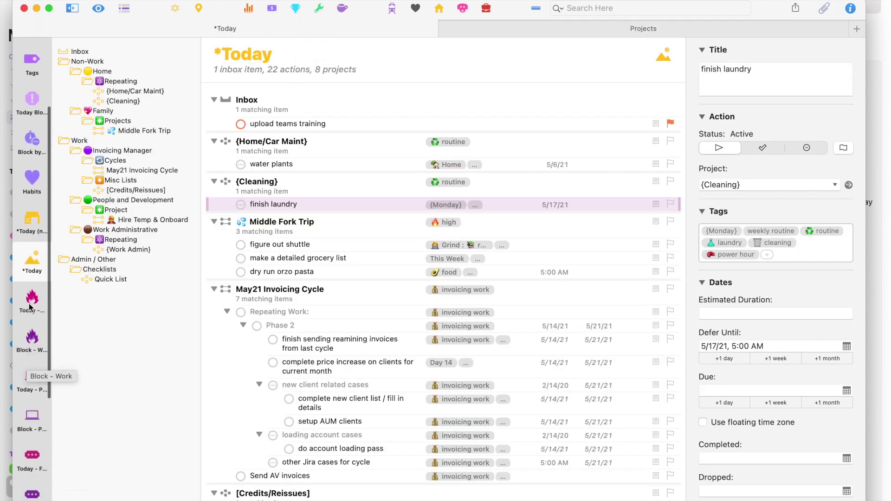
scroll(34, 264, down, 2)
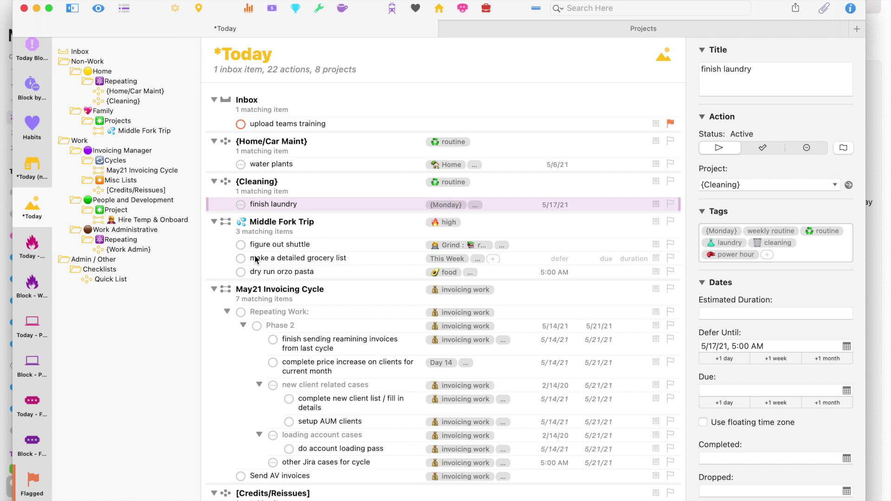
click(37, 252)
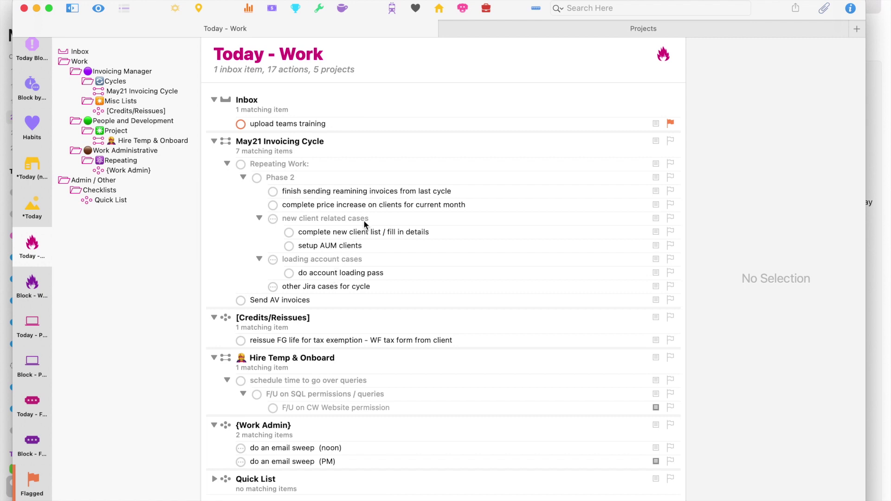
Inspect tags and dates of client cases, invoices, tax exemption and website permission tasks.
click(346, 219)
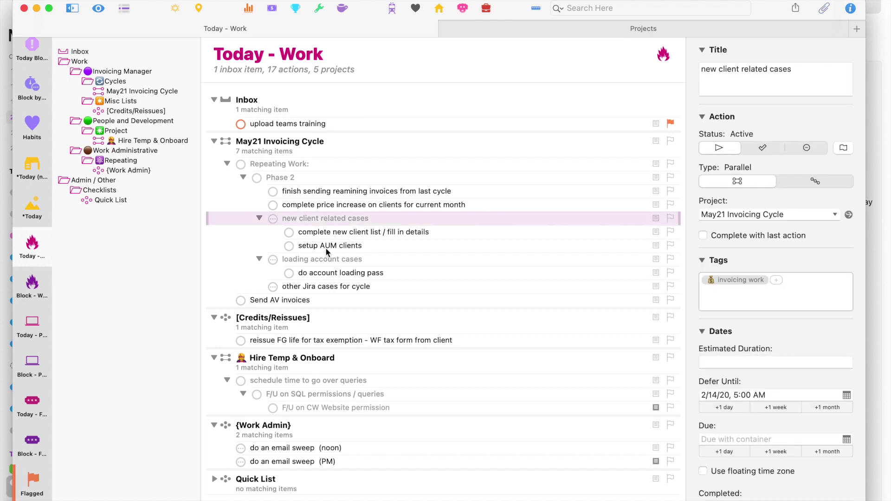
click(352, 259)
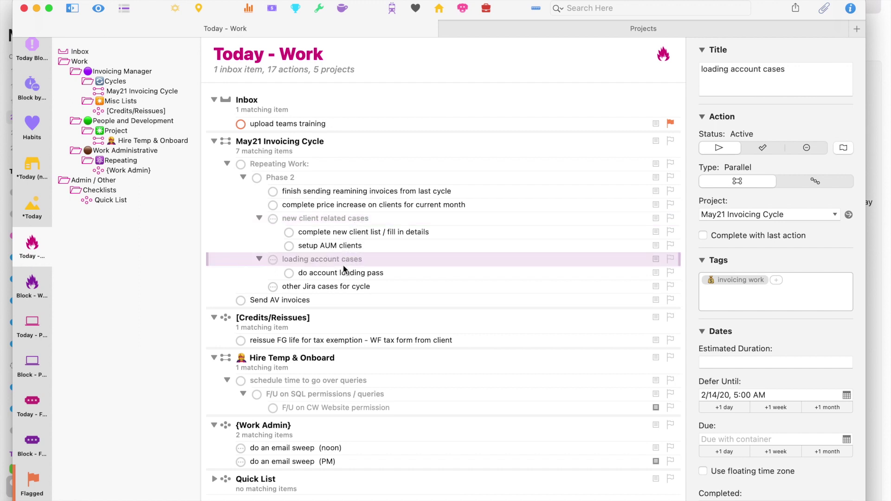
click(396, 191)
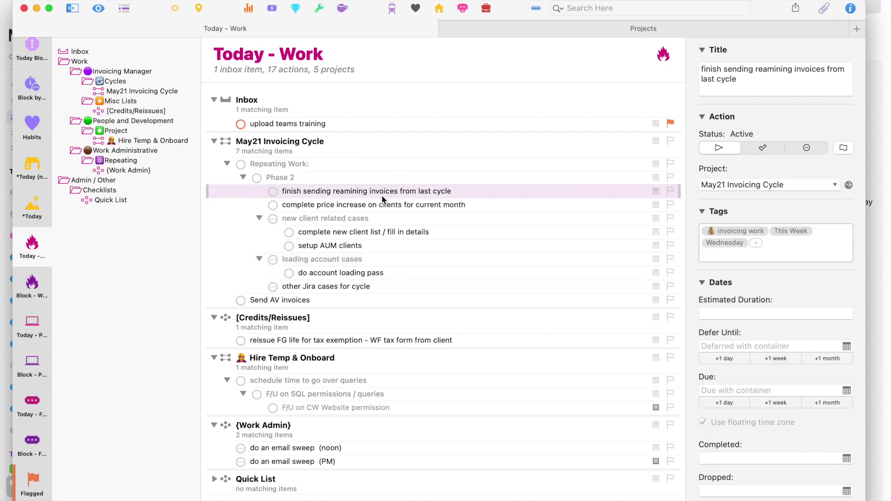
click(307, 300)
click(331, 340)
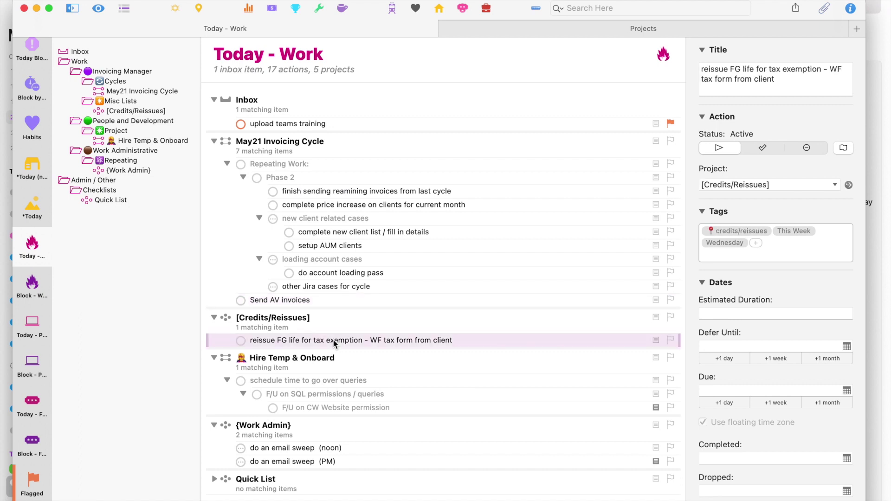
click(320, 408)
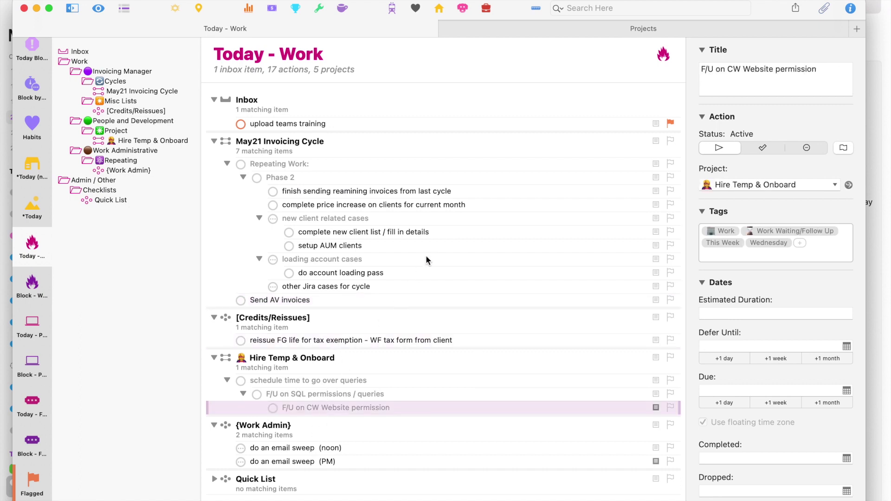
click(539, 30)
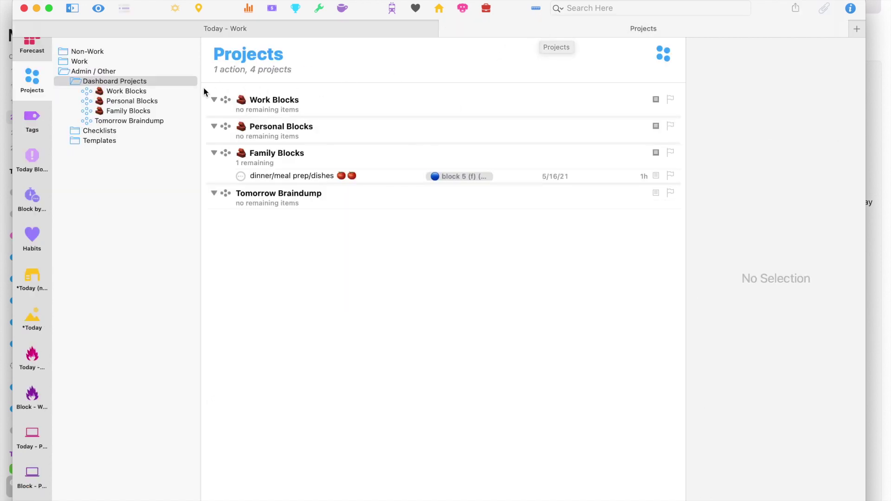
Select Work Blocks and add the action 'do price increases'.
click(182, 90)
click(310, 172)
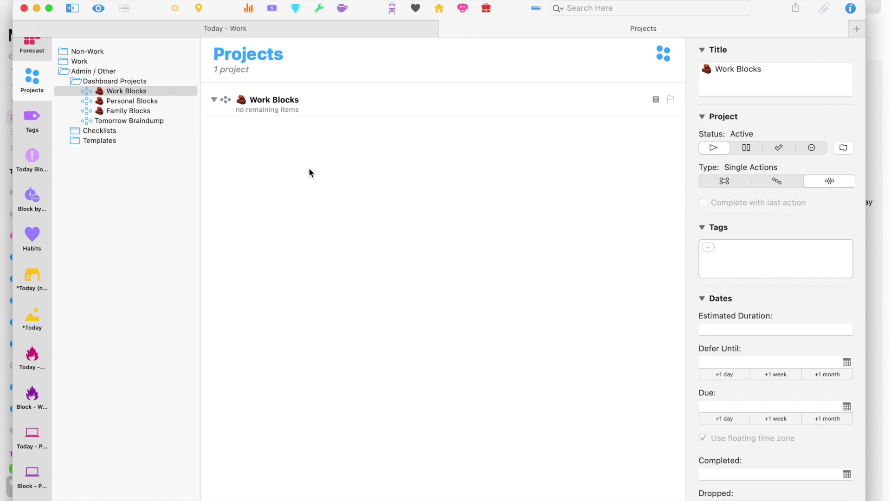
key(super+n)
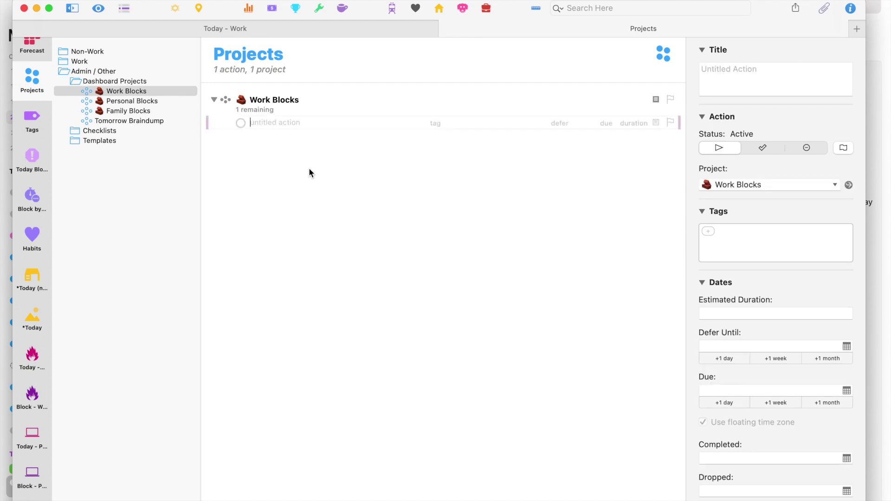
text(d)
key(BackSpace)
text(do pi)
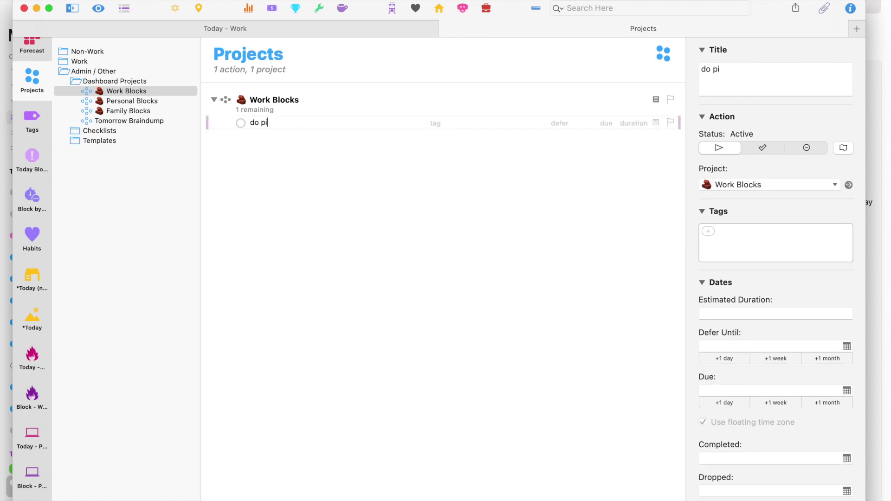
text(ice incras)
key(BackSpace)
key(BackSpace)
text(eases)
key(Return)
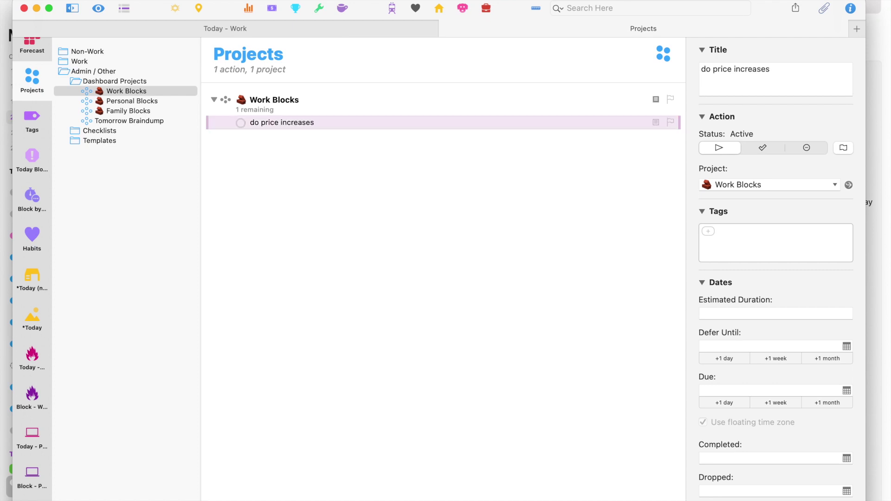
Add the 'new client work', 'Jira queue' and 'misc small tasks' actions.
key(Return)
text(new client work)
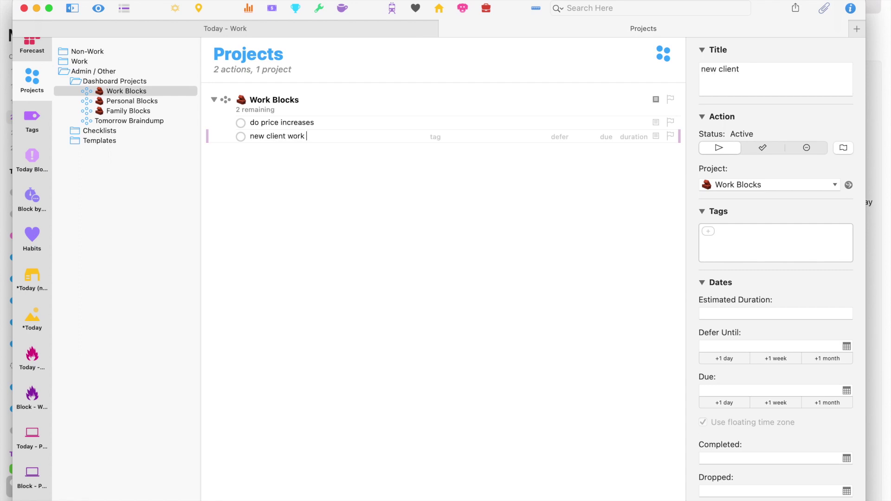
key(Return)
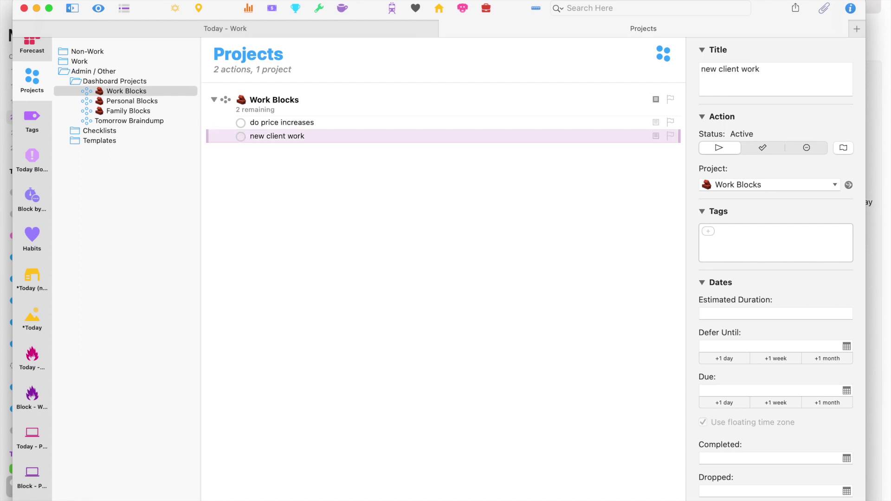
key(Return)
text(Jira queue)
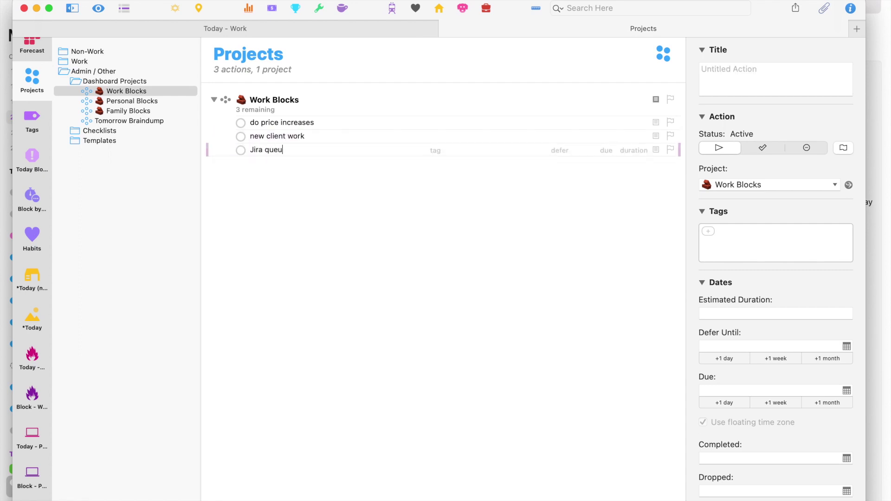
key(Return)
key(Return)
text(misc sm)
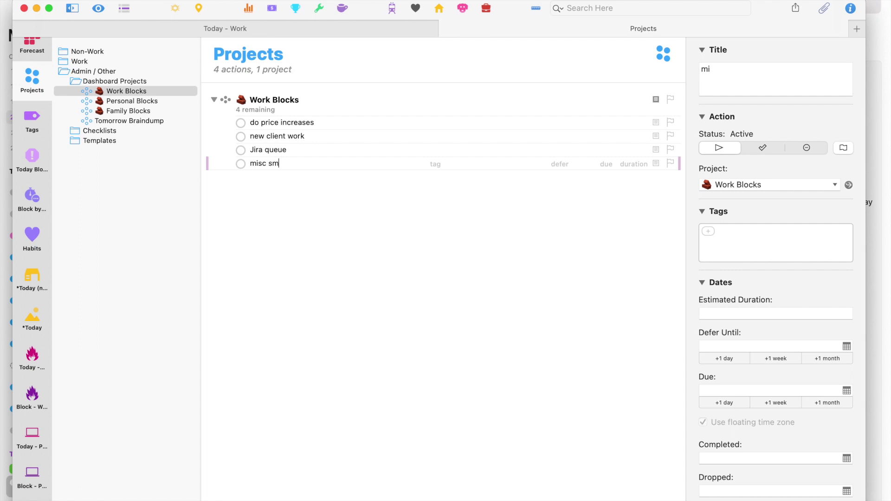
text(all tasks (pone)
key(BackSpace)
key(BackSpace)
key(BackSpace)
key(BackSpace)
key(BackSpace)
key(Return)
Check Today - Work, then add 'email' and 'loading accounts' actions to Work Blocks.
click(384, 35)
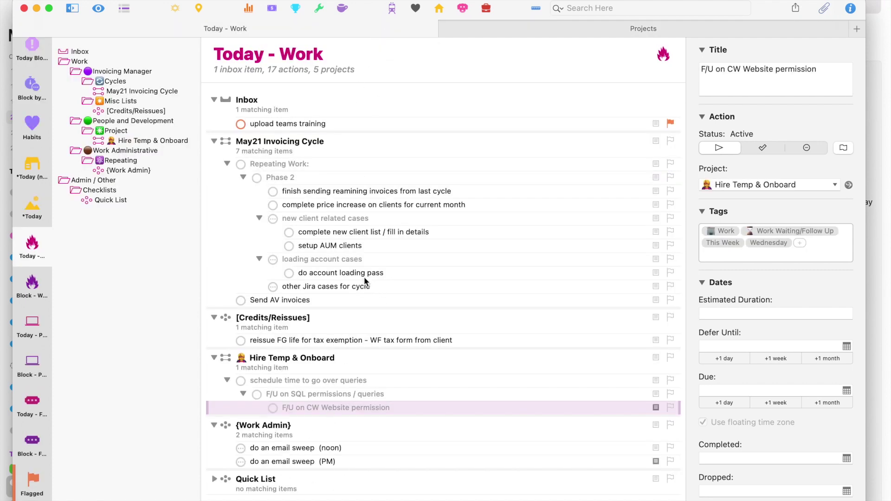
click(511, 29)
key(Return)
text(email)
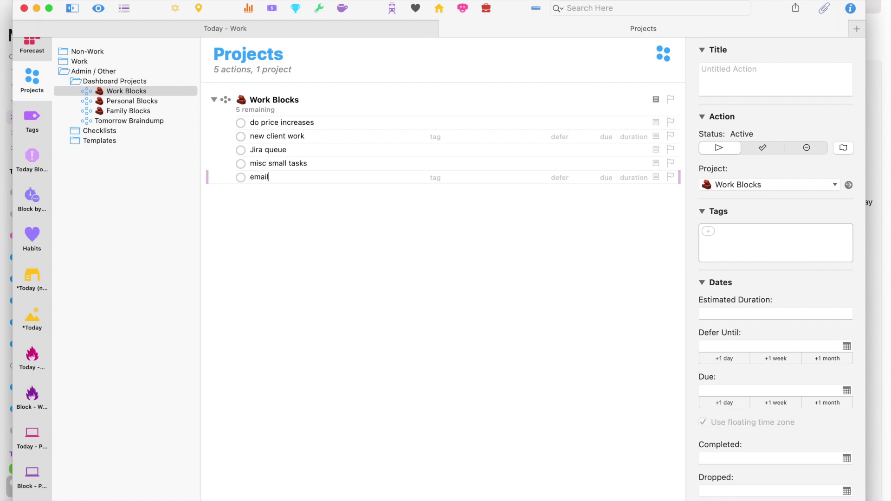
key(Return)
text(loading accounts)
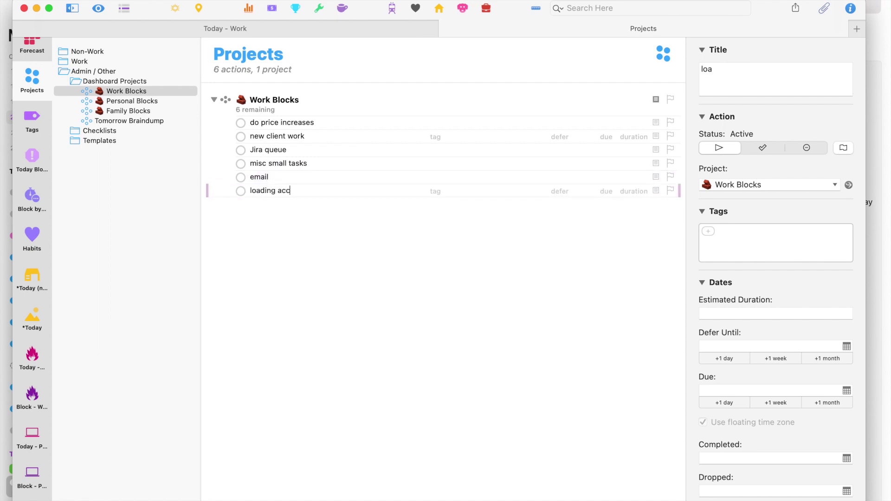
key(Escape)
Select 'do price increases' and compare the list against the Today - Work perspective.
click(304, 123)
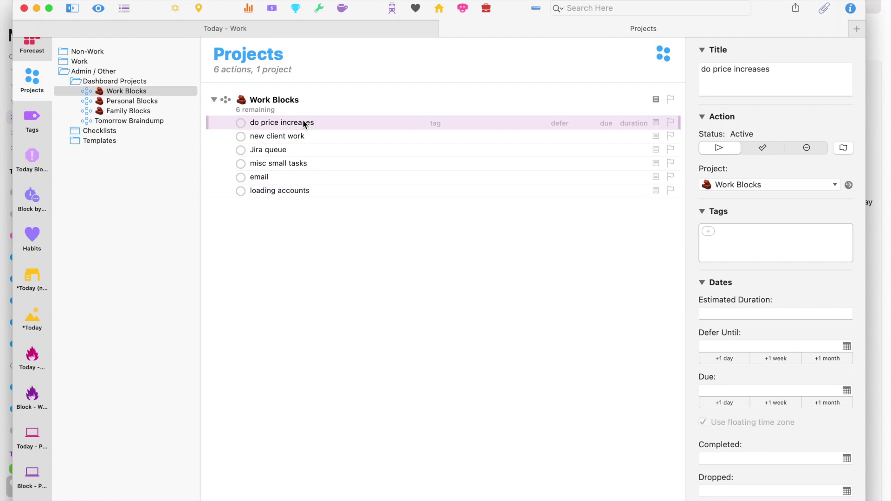
click(356, 31)
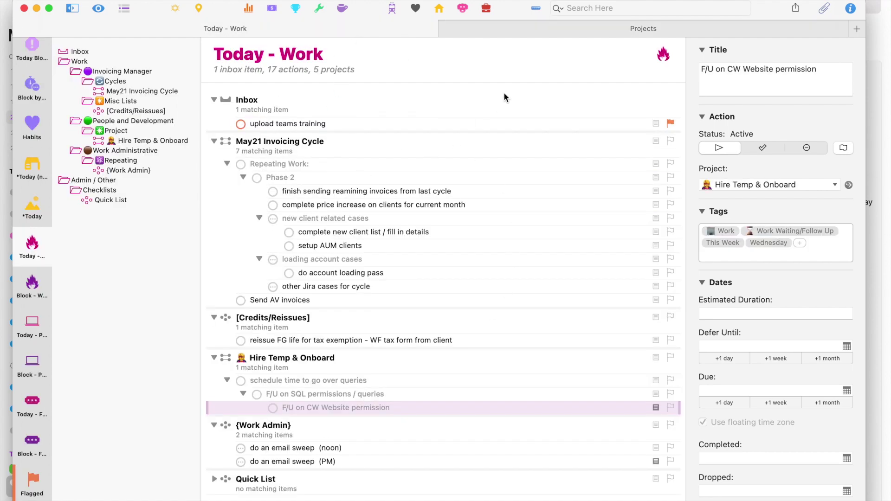
click(538, 34)
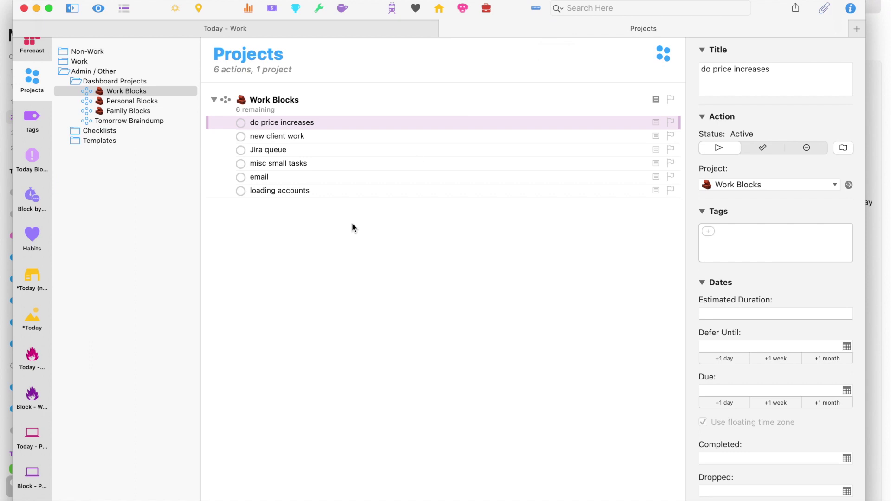
Append two tomato emojis to 'do price increases' and one to 'new client work'.
click(326, 122)
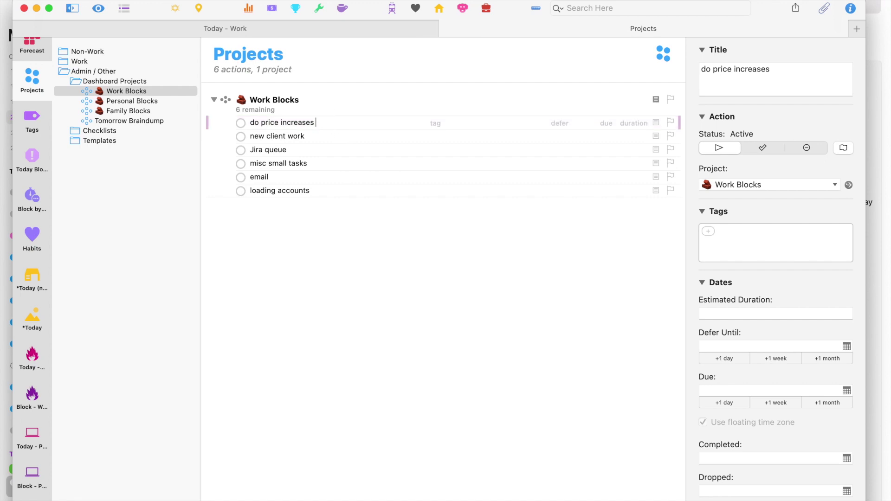
key(ctrl+super+space)
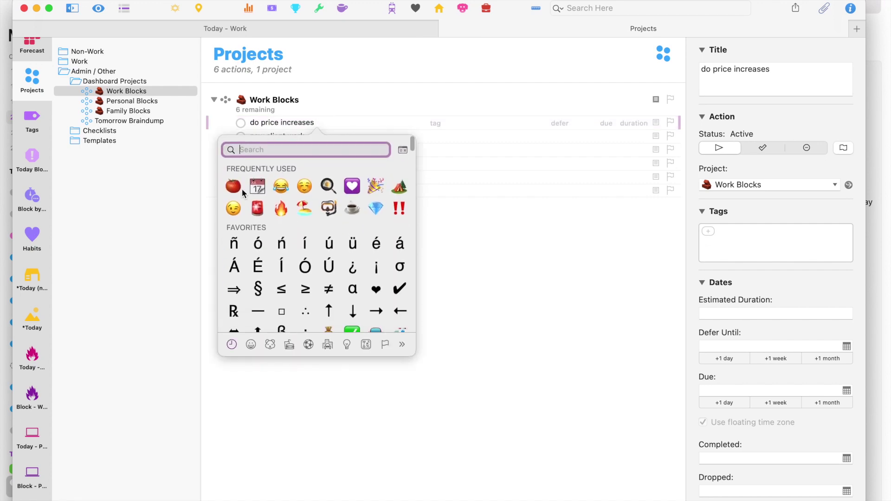
click(234, 188)
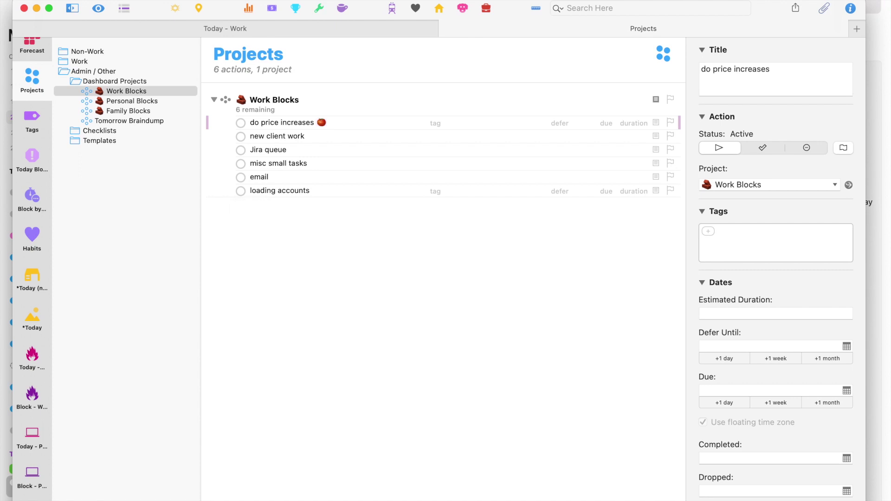
text(🍅)
click(325, 137)
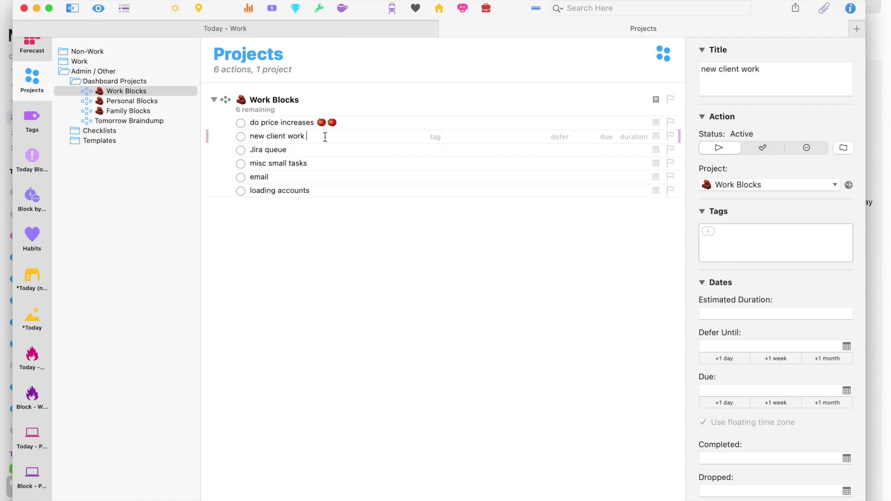
text(🍅)
Paste tomatoes onto new client work, misc small tasks, email and loading accounts, then show Fantastical.
text(🍅)
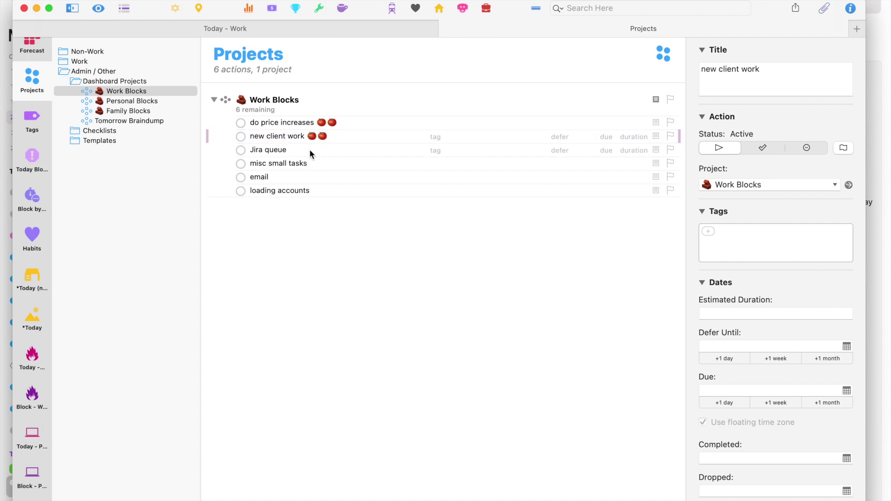
click(310, 153)
text(🍅)
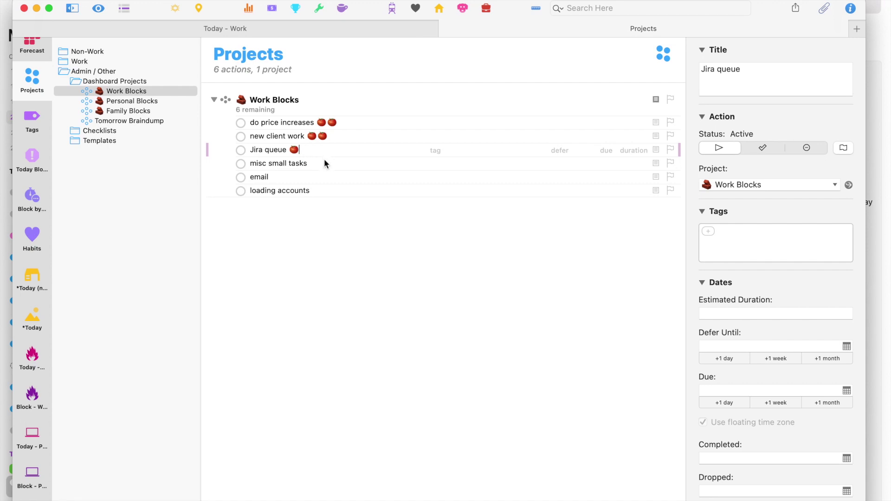
click(325, 162)
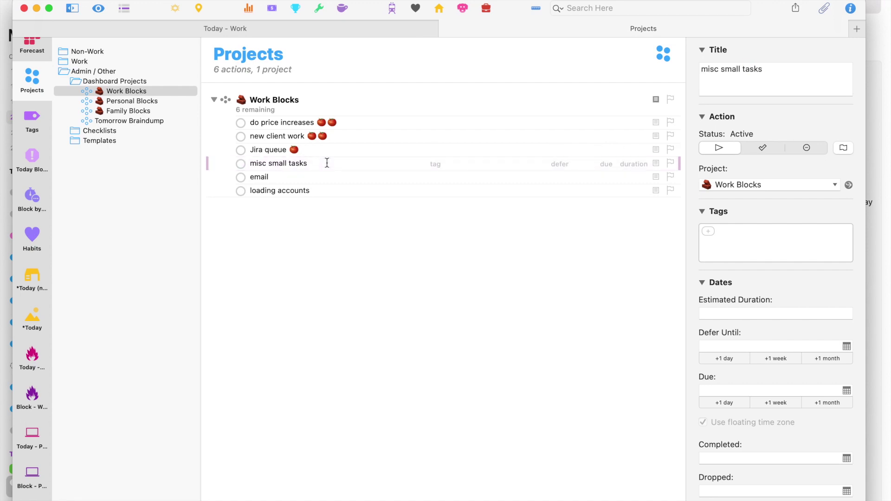
text(🍅)
click(302, 173)
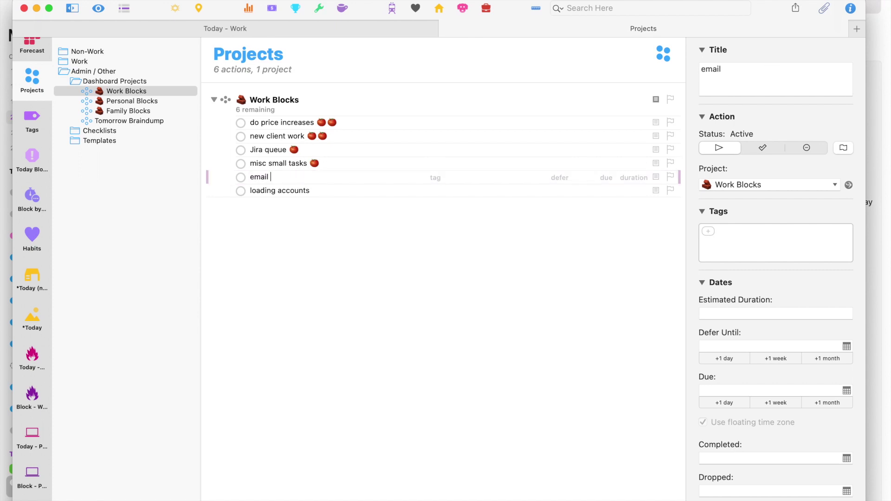
text(🍅)
click(330, 190)
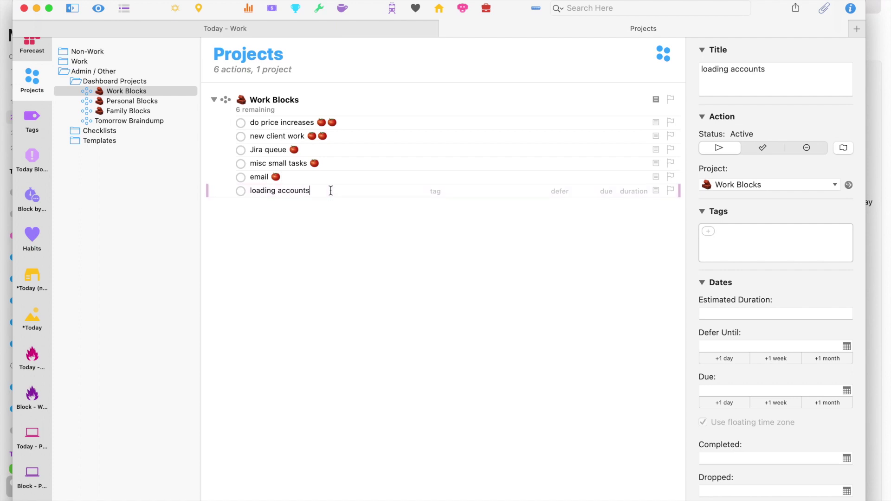
text(🍅)
text(🍅)
key(Escape)
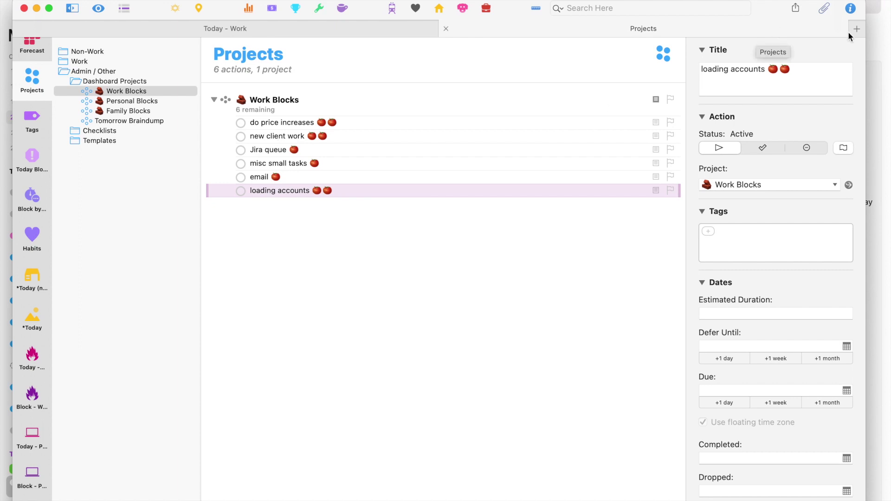
click(873, 35)
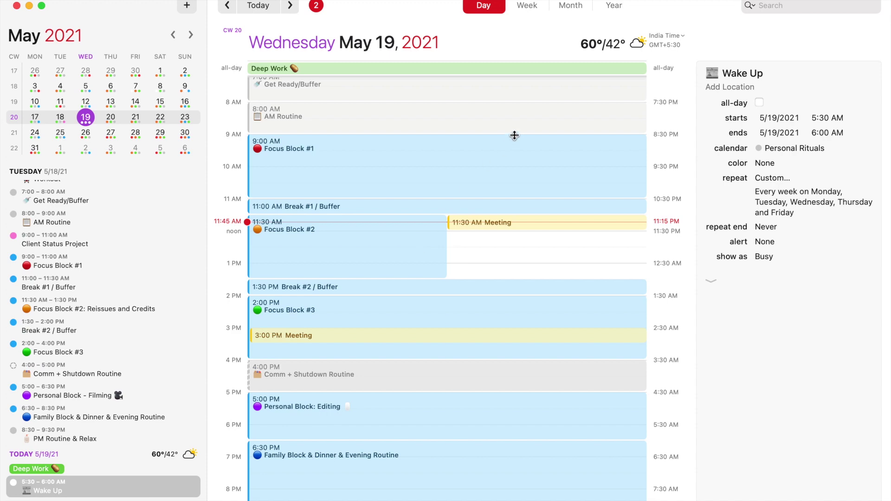
Use Mission Control to bring the OmniFocus window back in front.
key(ctrl+Up)
click(283, 175)
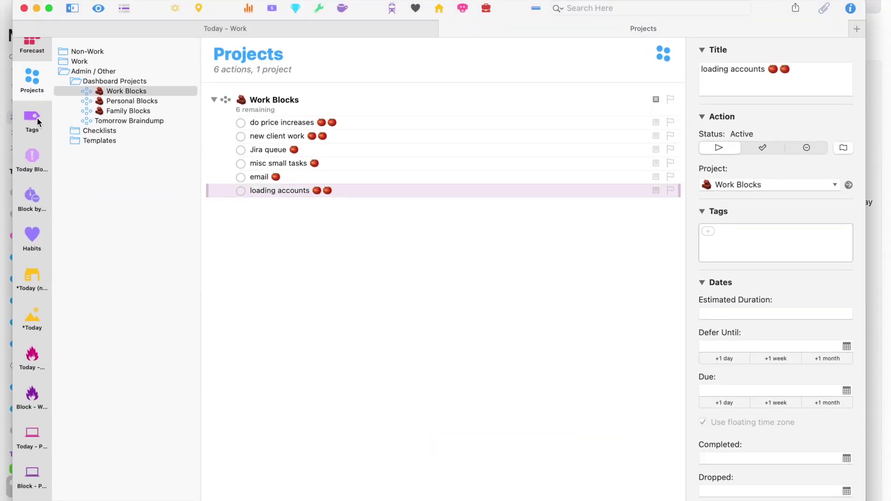
Show the TIME BLOCK tag's dinner/meal prep/dishes action, then open Mission Control.
click(32, 119)
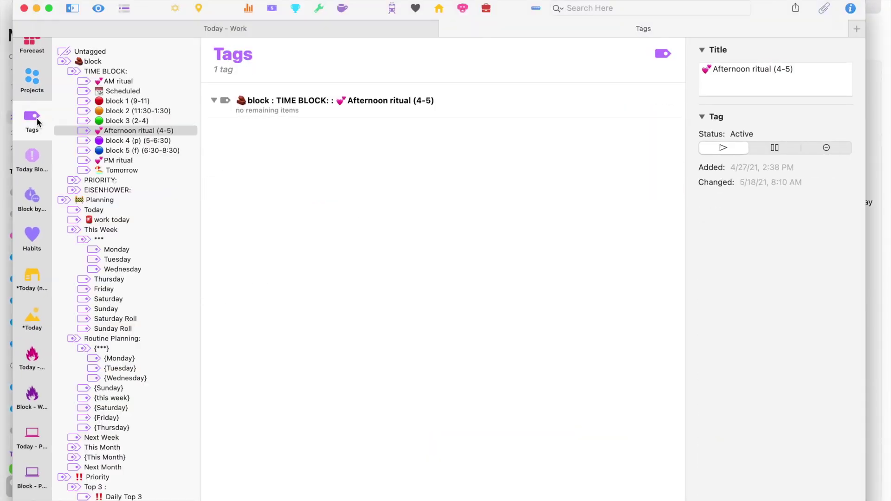
click(105, 72)
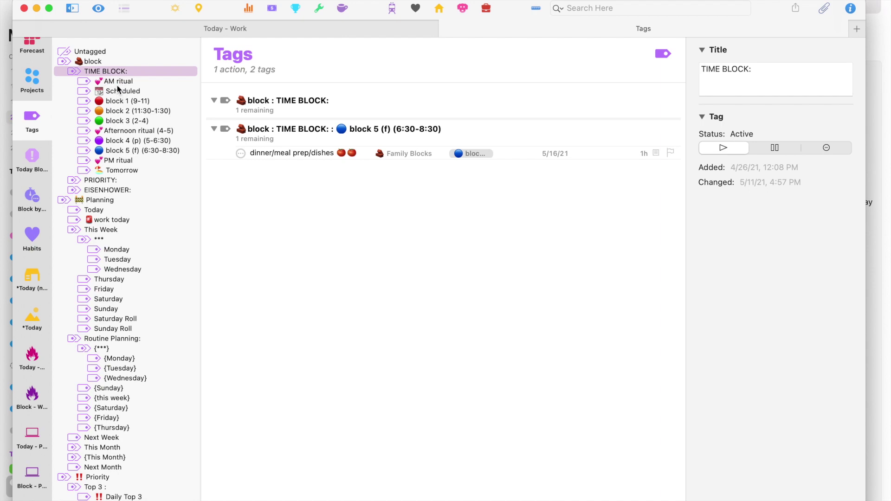
key(ctrl+Up)
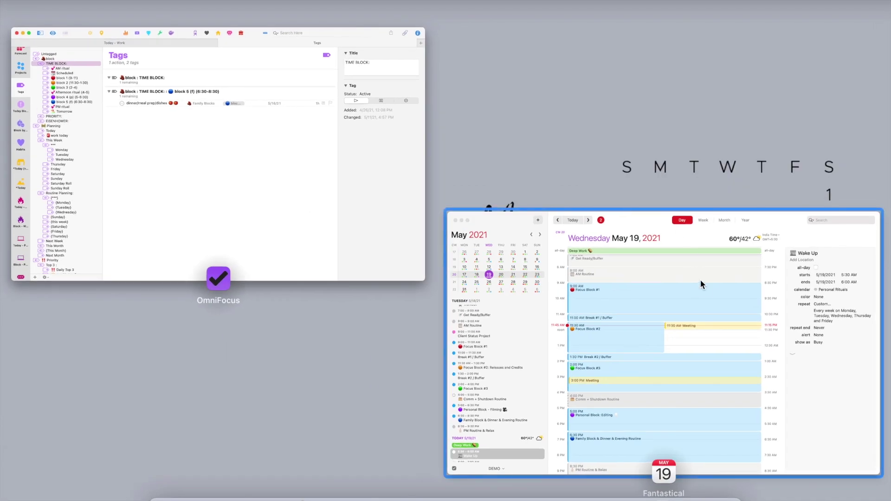
Scroll through the Fantastical day plan, then return to OmniFocus via Mission Control.
click(454, 218)
scroll(431, 181, up, 3)
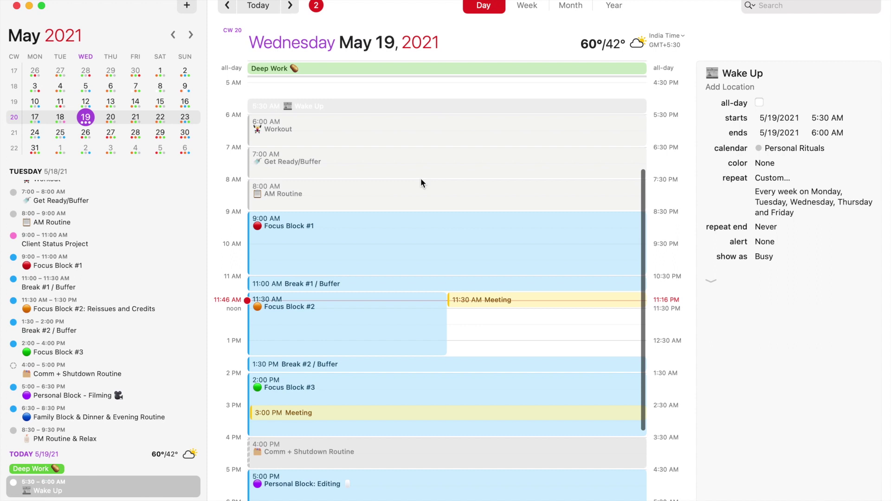
scroll(421, 179, down, 3)
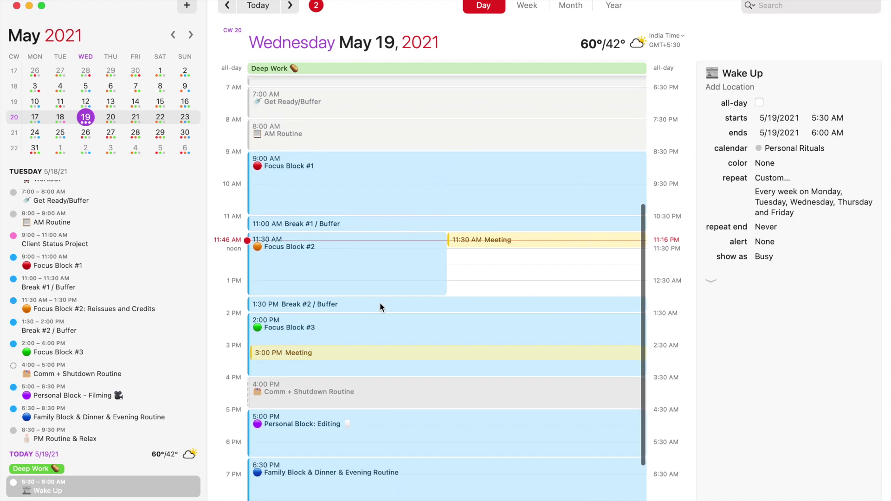
scroll(380, 304, down, 2)
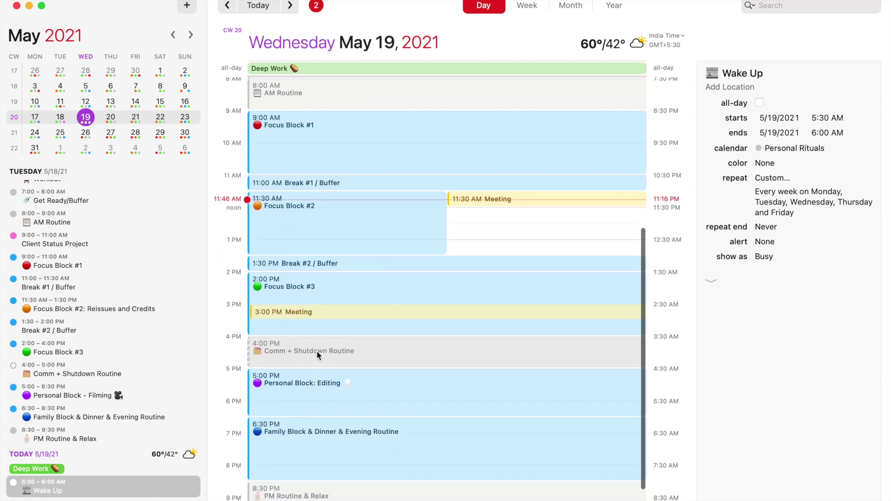
key(ctrl+Up)
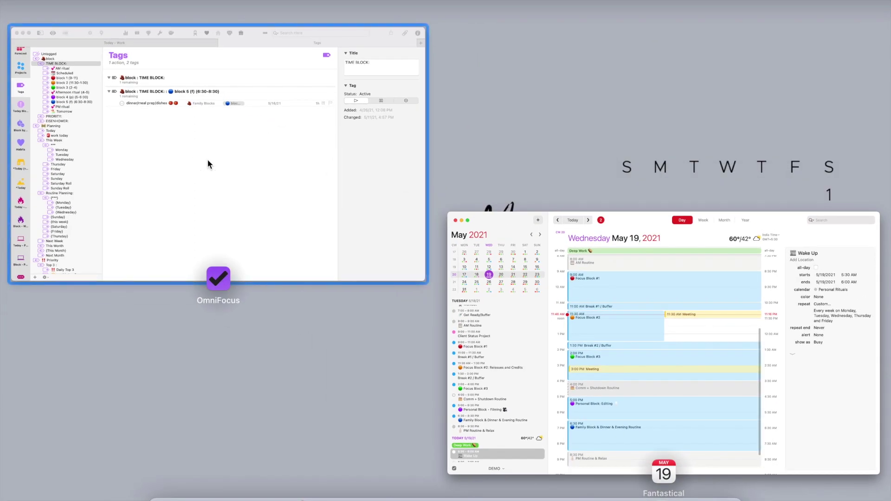
click(207, 159)
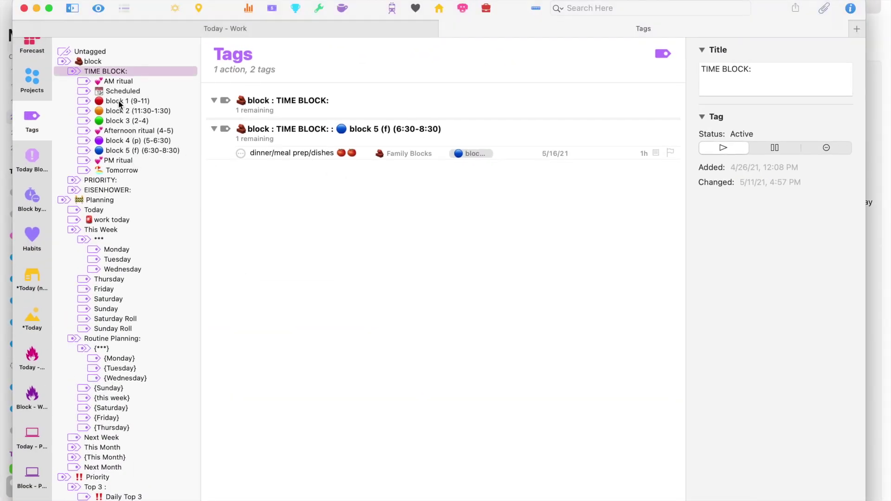
Review block 1, 2 and 3 tags, expand PRIORITY and EISENHOWER, then open Work Blocks.
click(118, 100)
click(122, 111)
click(124, 122)
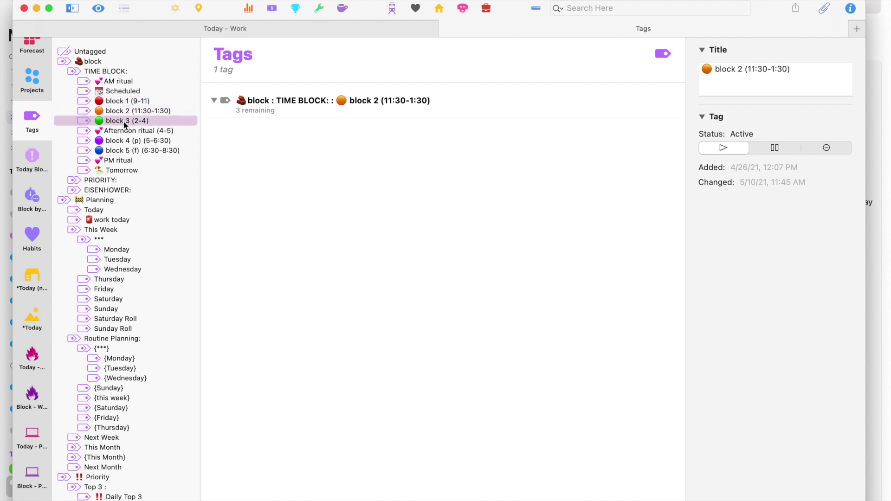
click(77, 181)
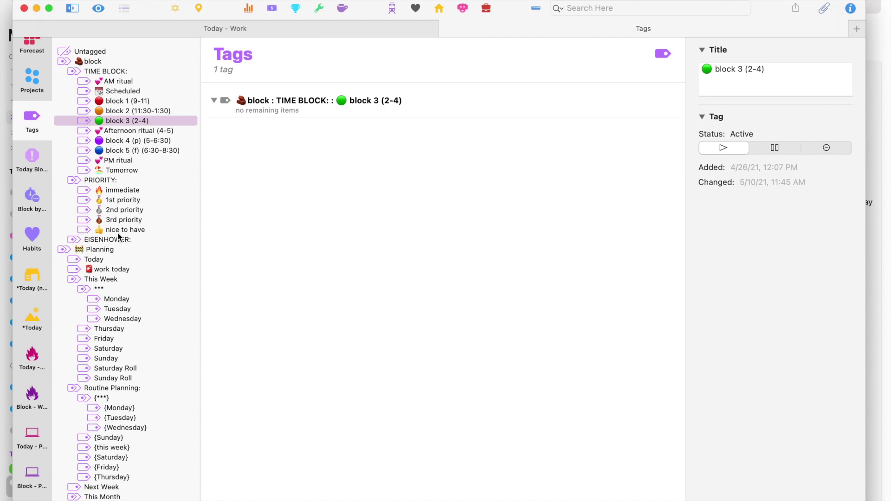
click(71, 240)
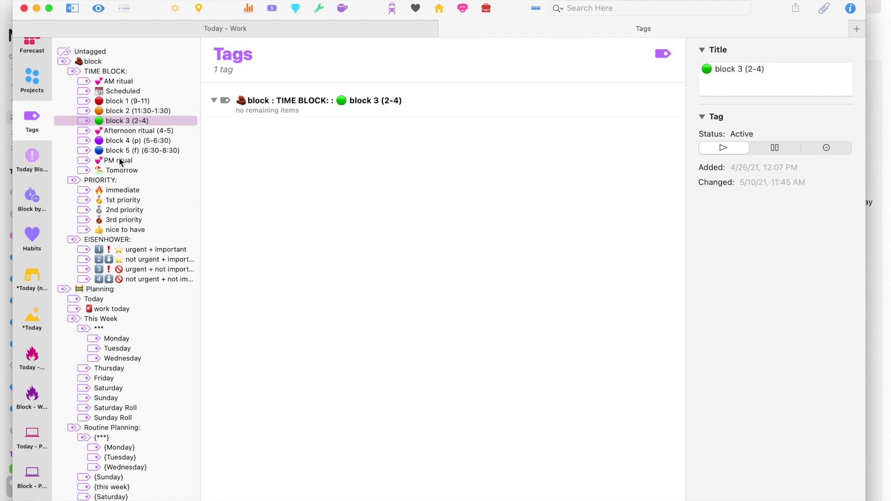
click(34, 84)
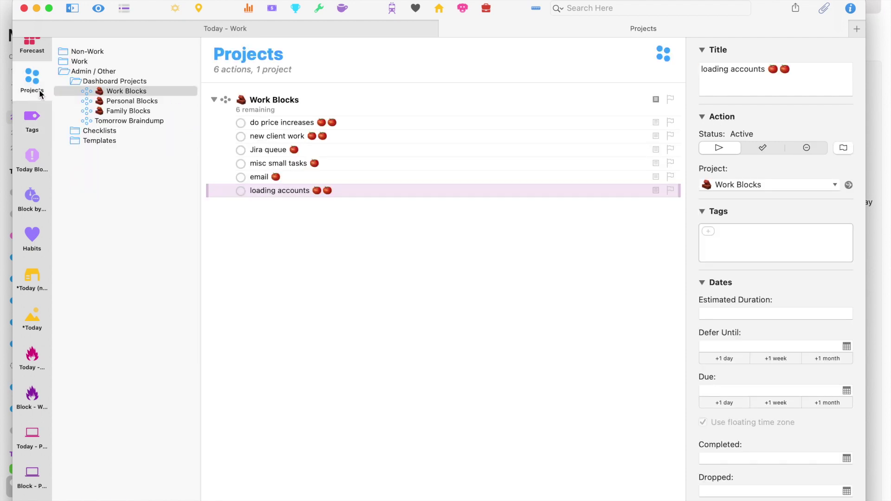
Tag 'email' and 'misc small tasks' with block 3 (2-4).
click(348, 121)
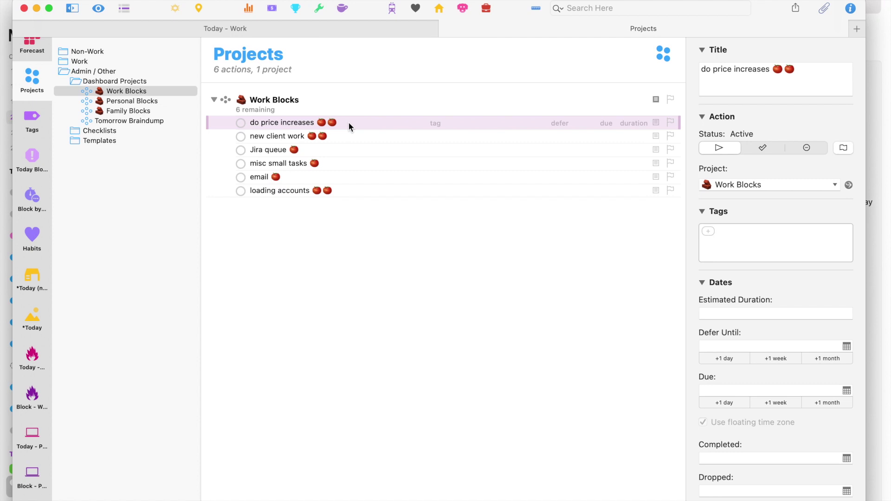
click(363, 177)
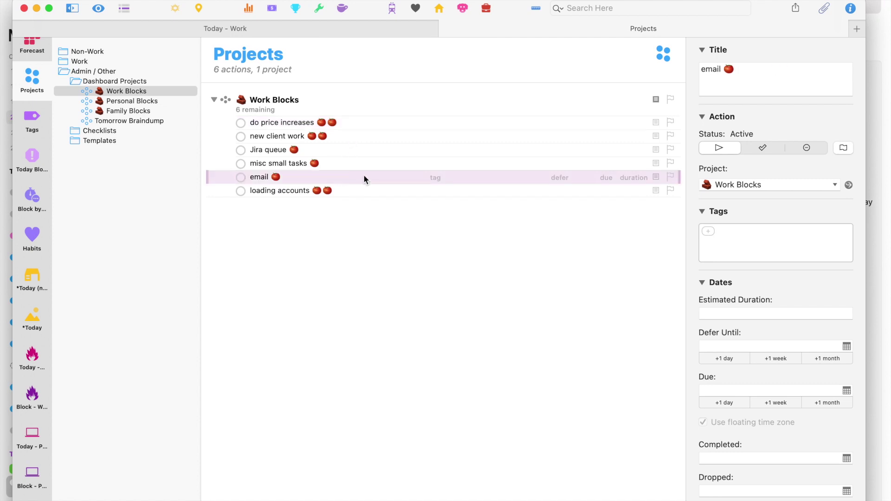
click(443, 181)
text(block)
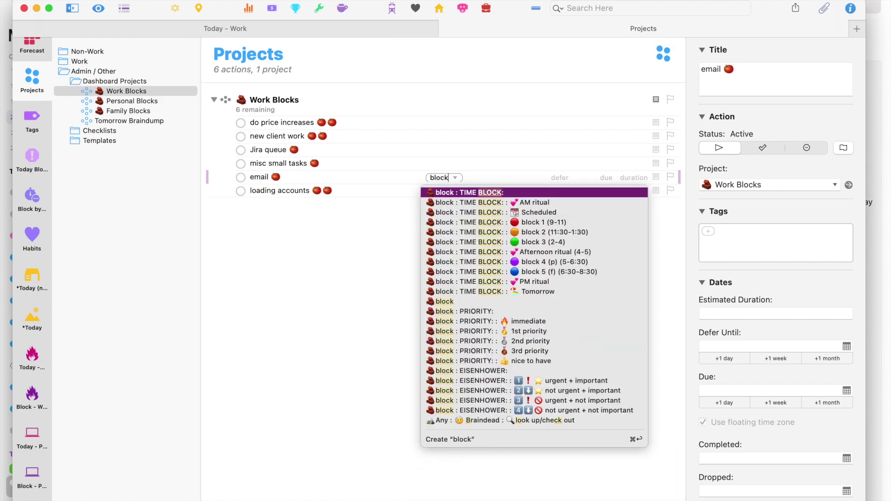
key(Down)
key(Down)
key(Down)
key(Down)
key(Down)
key(Return)
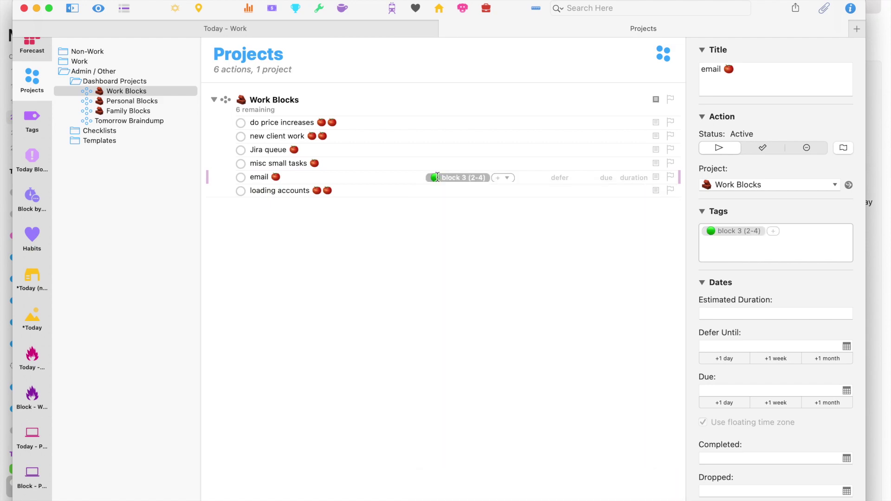
click(379, 165)
click(435, 164)
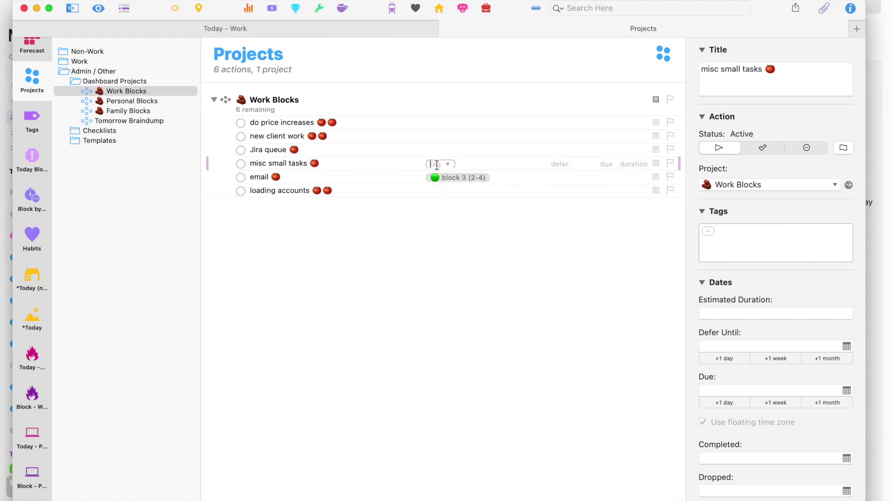
text(block)
key(Down)
key(Down)
key(Down)
key(Down)
key(Down)
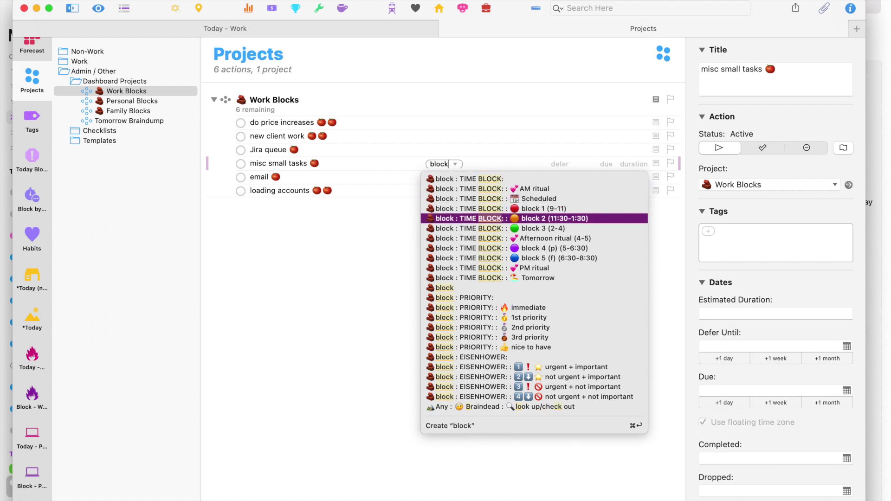
key(Return)
Tag 'new client work' and 'do price increases' with block 1 (9-11).
click(368, 122)
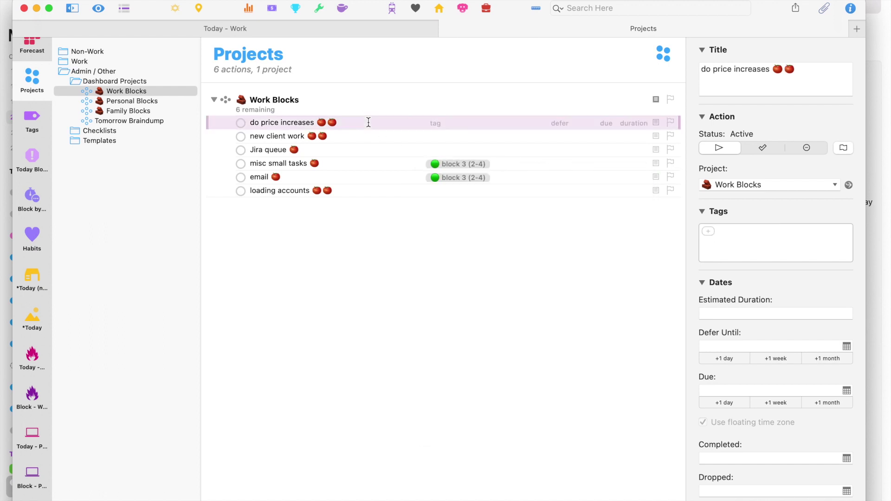
click(368, 136)
click(434, 137)
text(block)
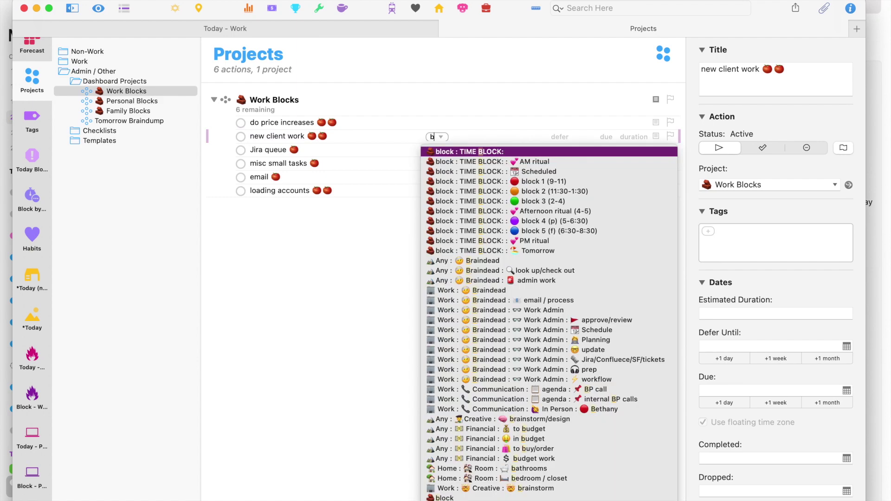
key(Down)
key(Down)
key(Down)
key(Return)
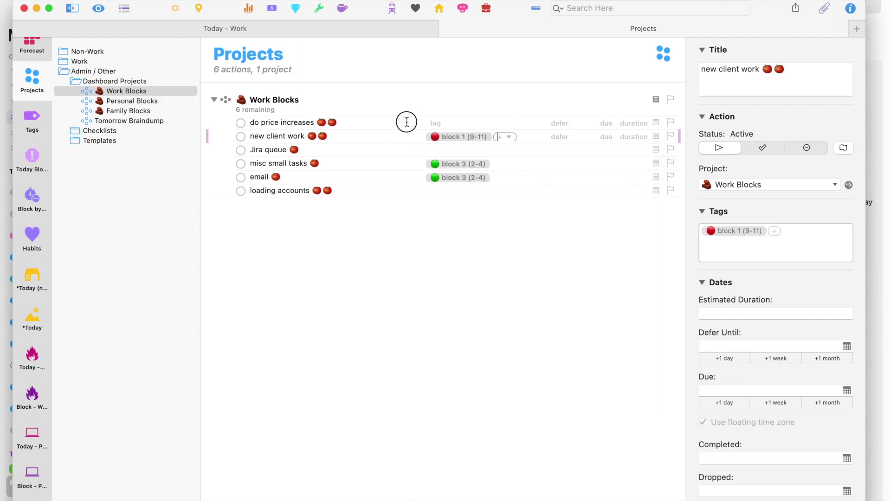
click(434, 122)
click(437, 122)
text(block)
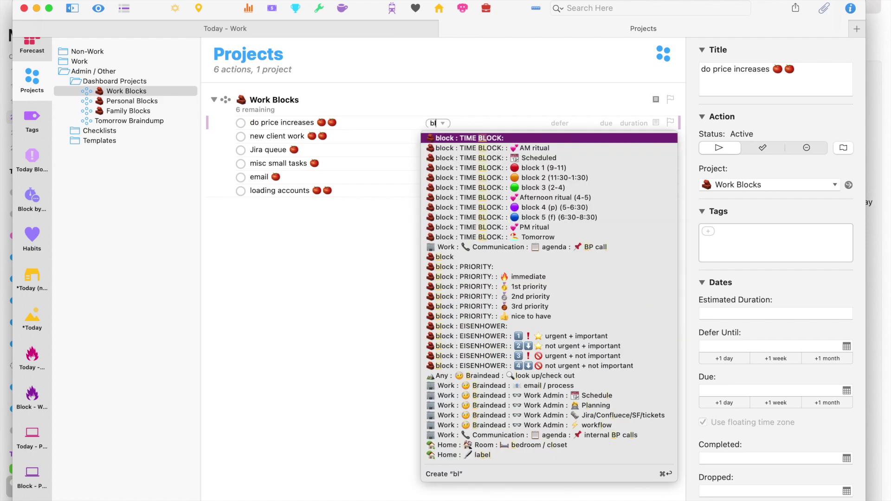
key(Down)
key(Down)
key(Down)
key(Return)
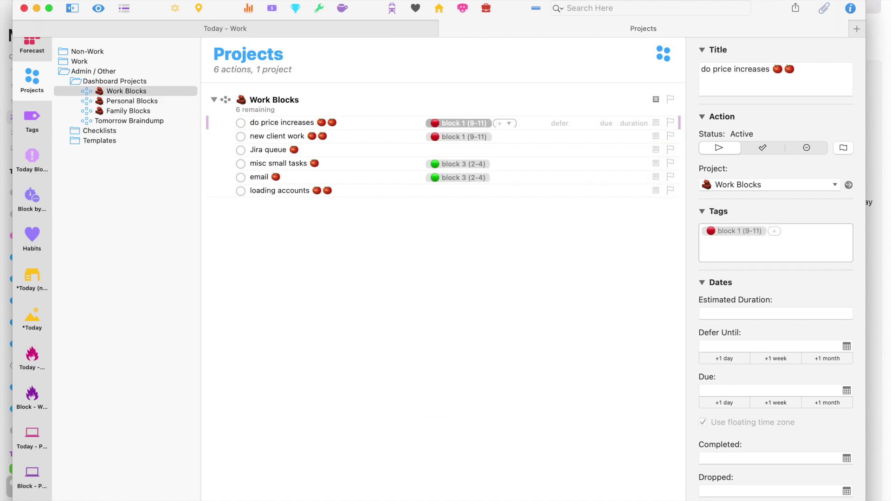
Tag 'Jira queue' with block 1 (9-11) and 'loading accounts' with block 2 (11:30-1:30).
click(429, 149)
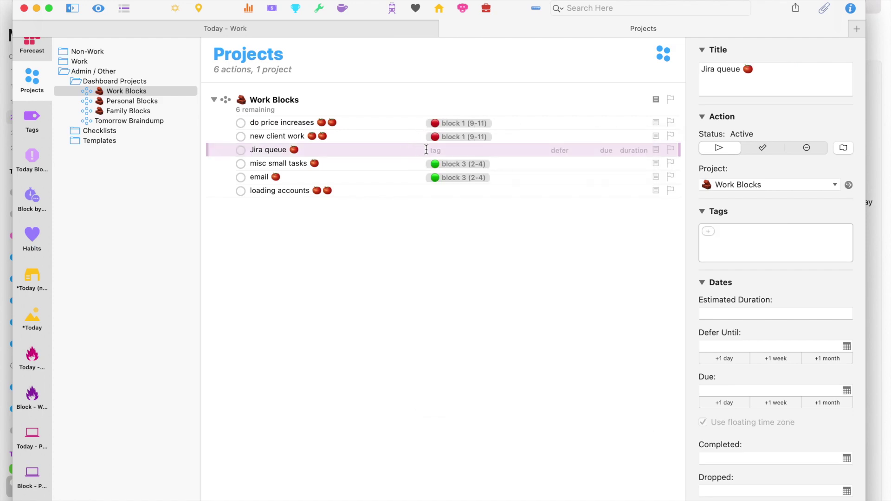
click(436, 150)
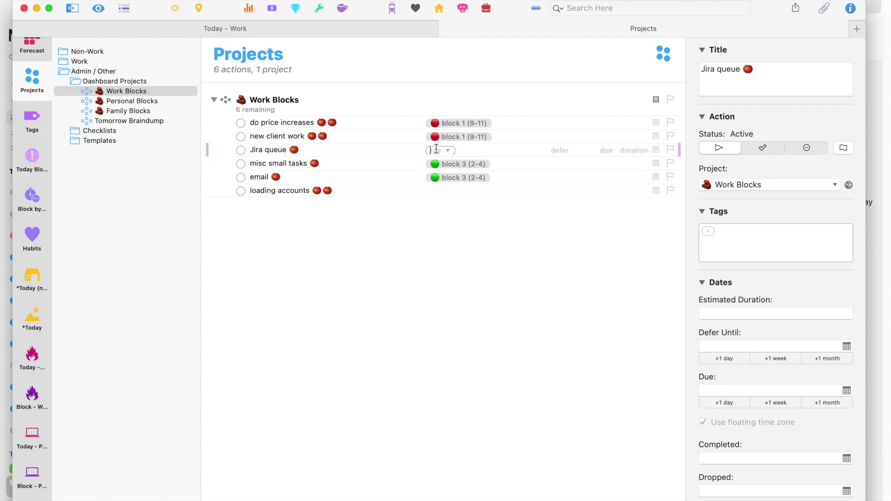
text(block)
key(Down)
key(Down)
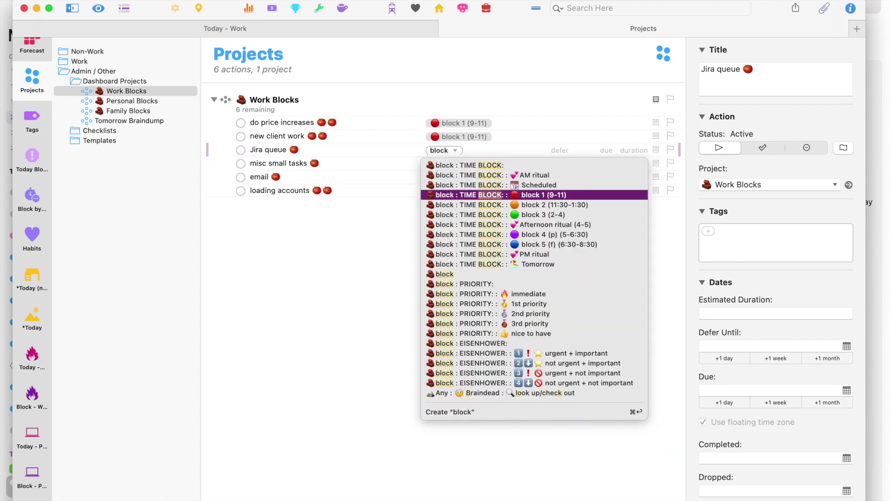
key(Return)
click(424, 190)
click(436, 191)
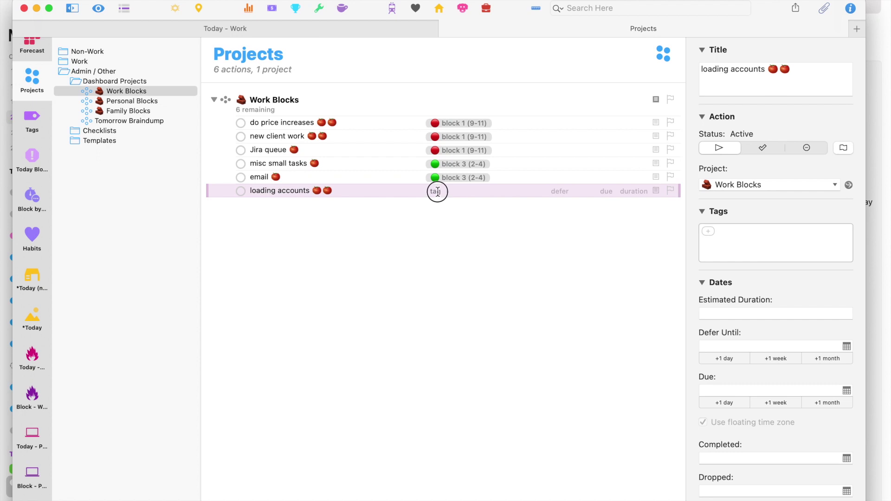
text(block)
key(Down)
key(Down)
key(Down)
key(Down)
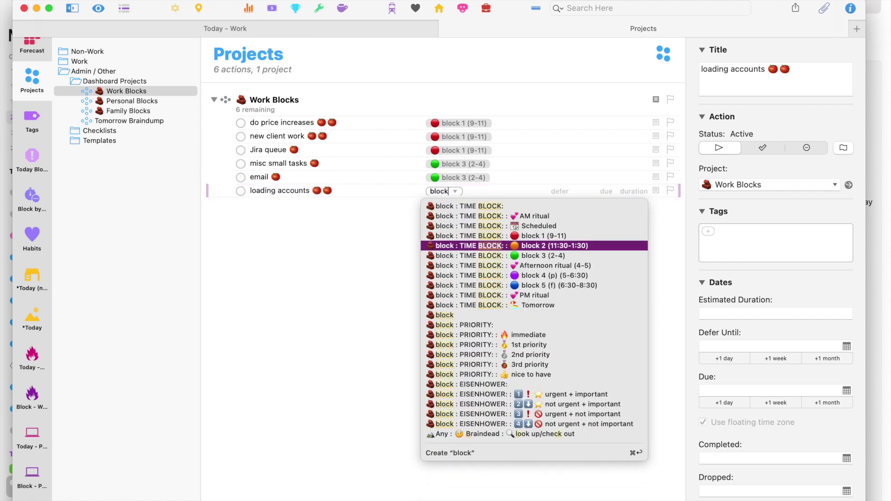
key(Return)
Move 'loading accounts' above 'misc small tasks', then switch to Fantastical.
drag(388, 191, 385, 156)
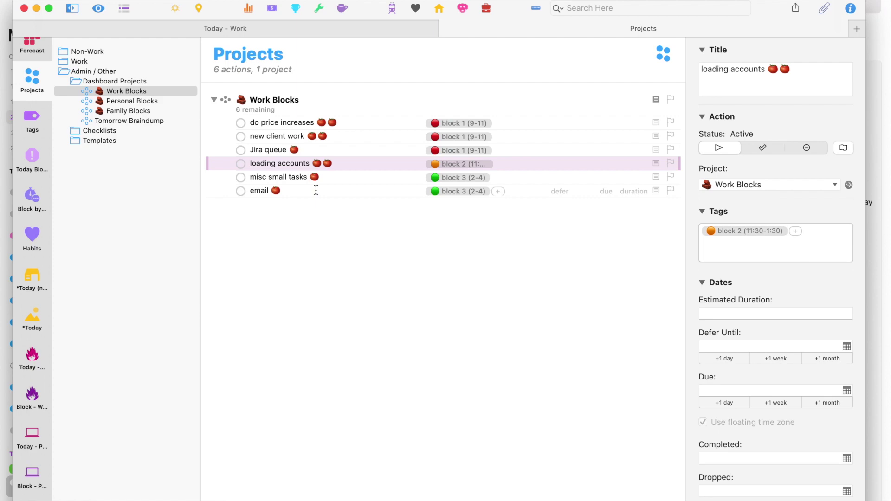
key(ctrl+Up)
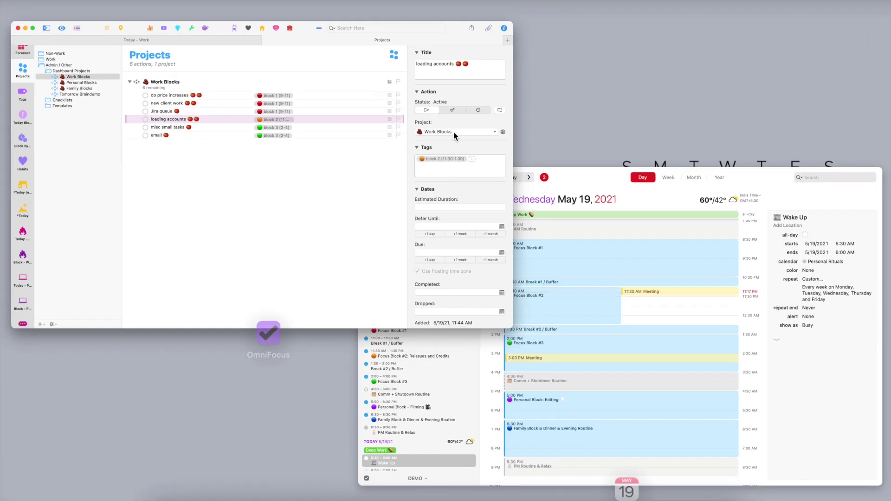
click(671, 292)
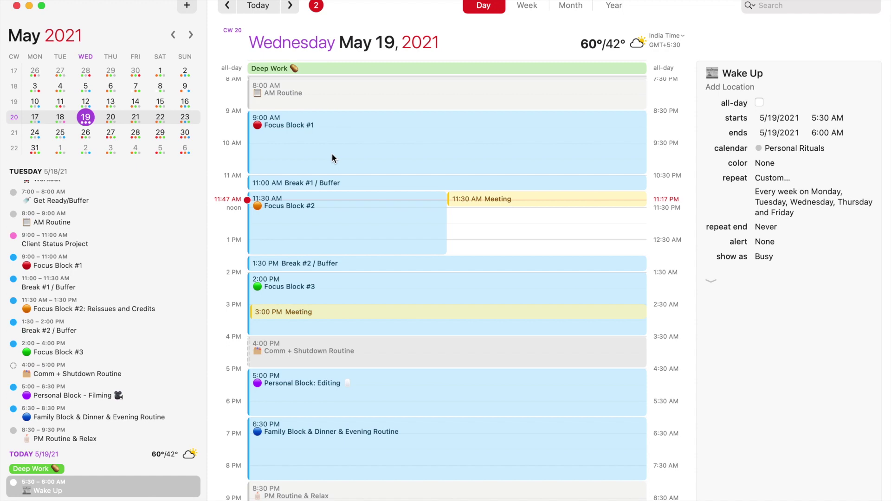
Bring OmniFocus back to full screen and select only the Jira queue action.
key(ctrl+Up)
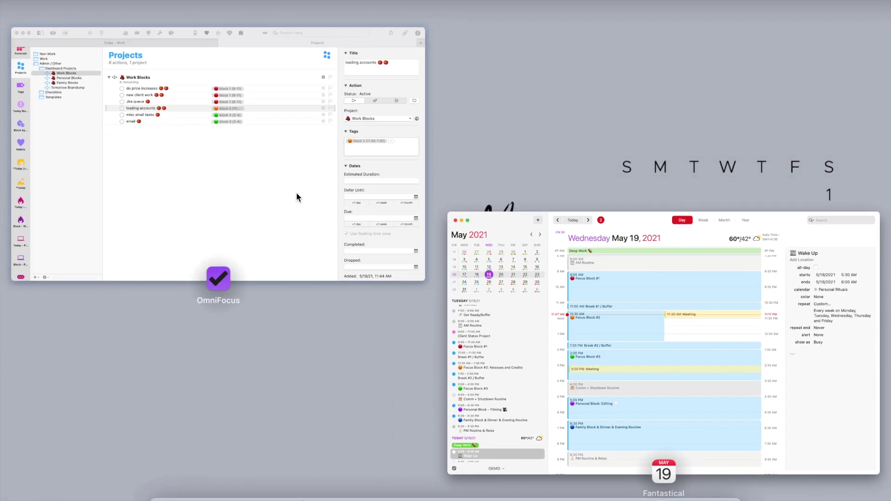
click(305, 244)
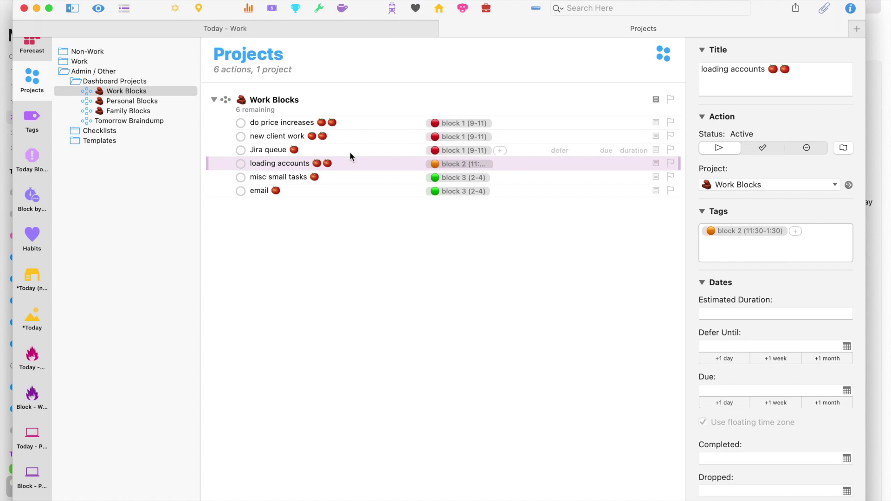
click(366, 152)
shift+click(367, 122)
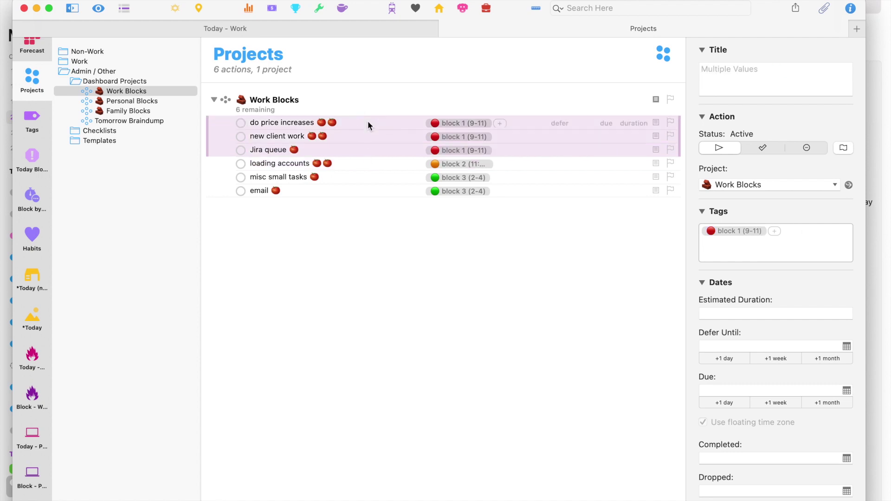
click(327, 148)
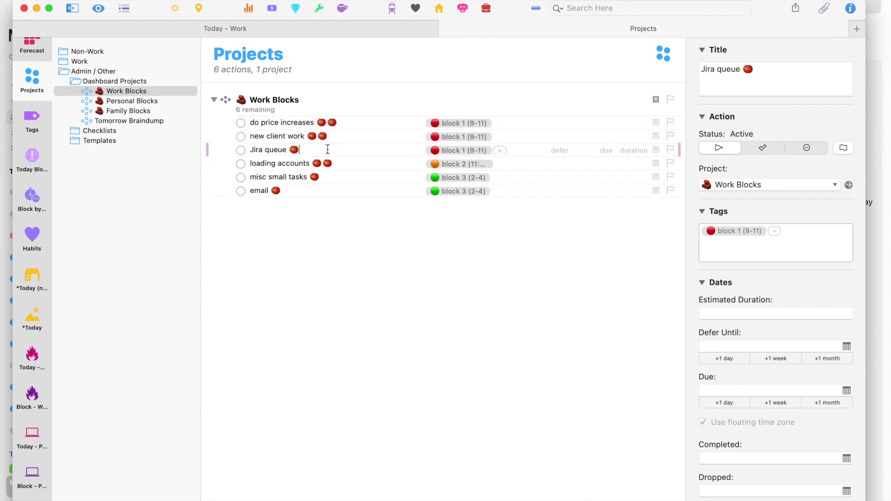
Replace Jira queue's block 1 (9-11) tag with block 2 (11:30-1:30).
click(501, 150)
text(block)
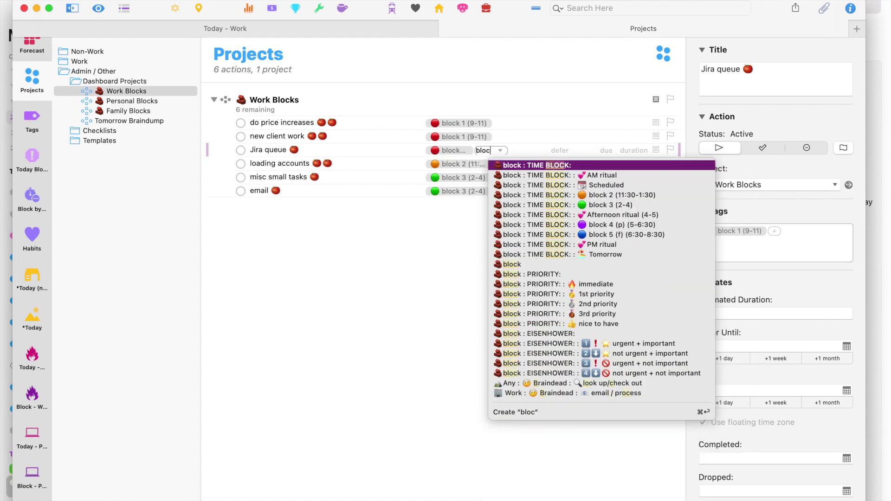
key(Down)
key(Down)
key(Return)
click(461, 149)
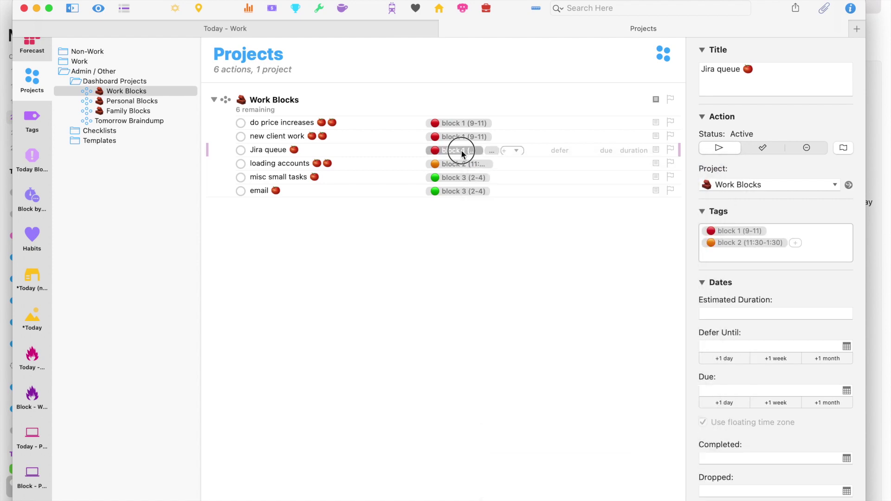
key(BackSpace)
key(Escape)
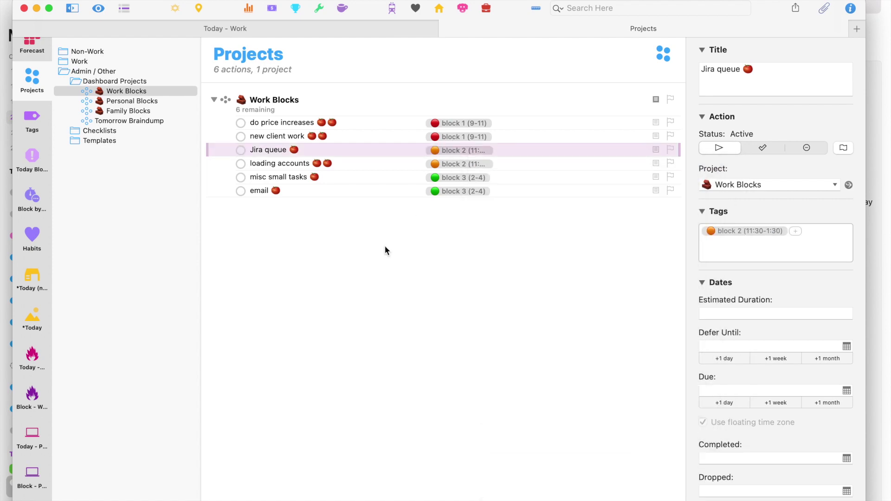
click(362, 122)
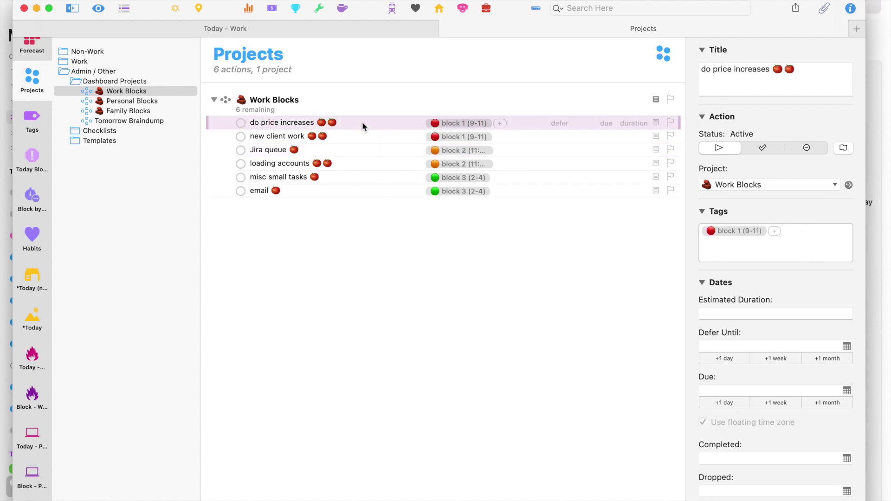
click(360, 138)
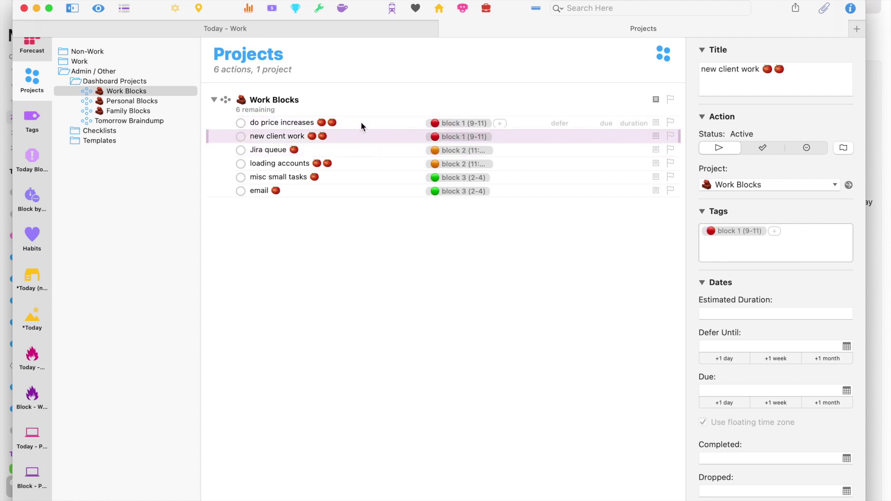
click(355, 149)
shift+click(358, 160)
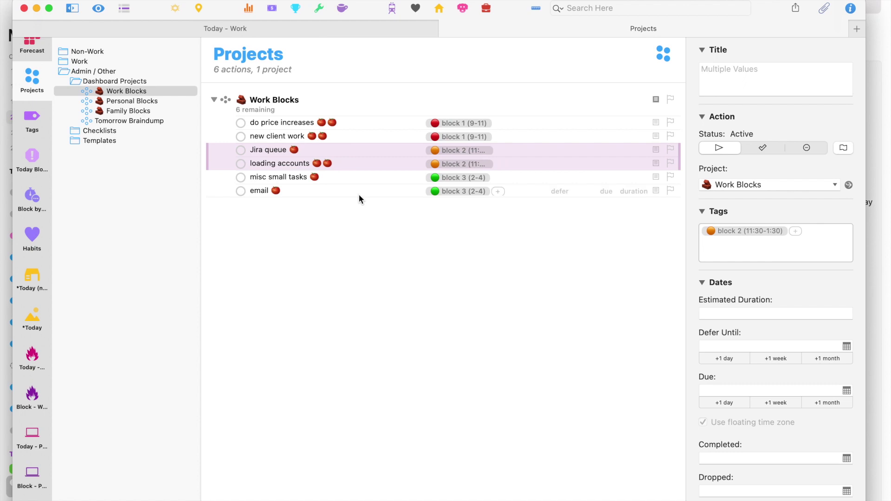
click(348, 176)
shift+click(344, 188)
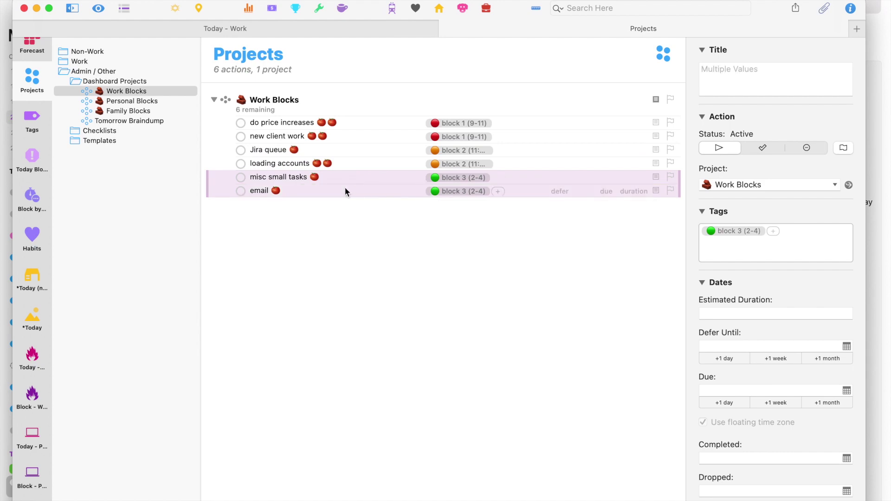
key(ctrl+Up)
click(616, 215)
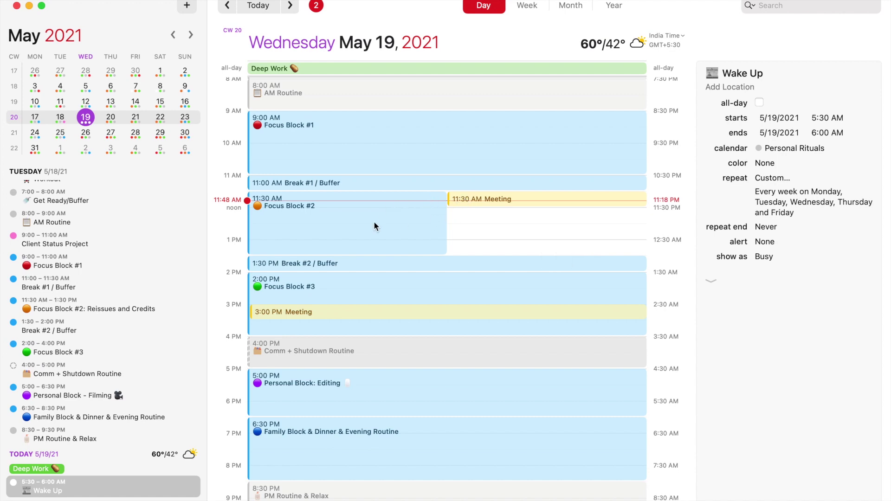
key(ctrl+Up)
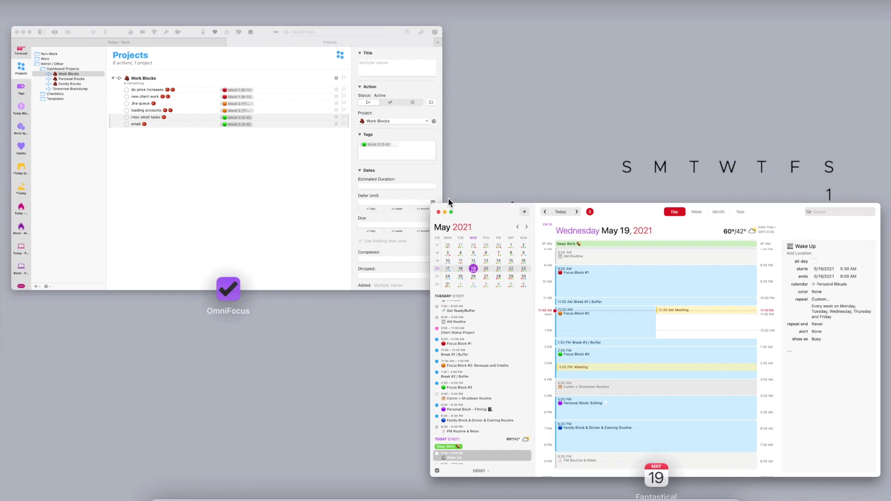
click(291, 162)
click(321, 151)
shift+click(339, 161)
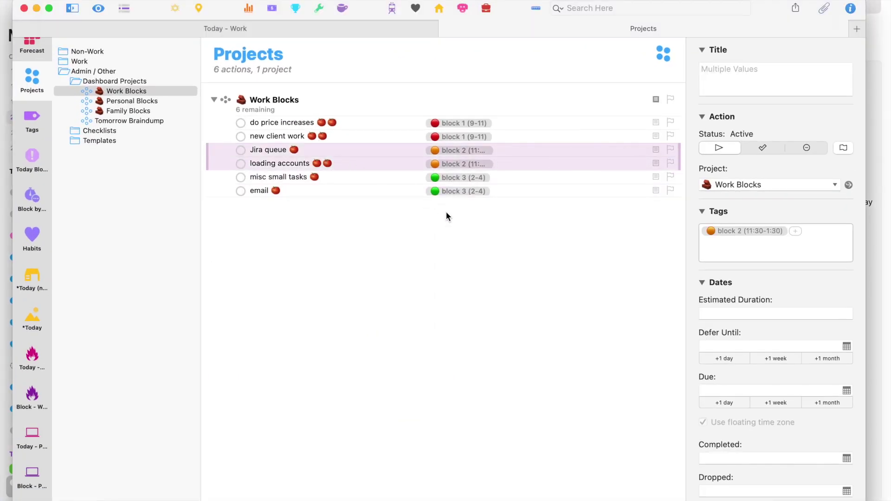
click(385, 177)
shift+click(381, 190)
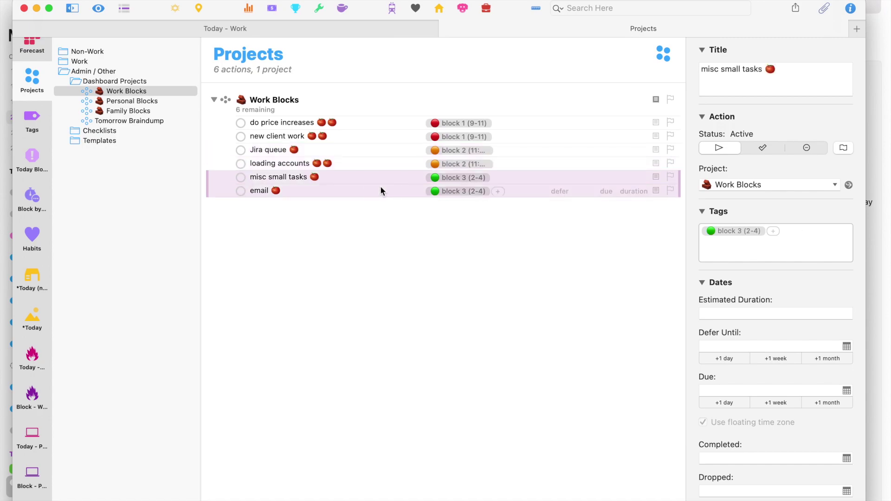
key(ctrl+Up)
click(572, 299)
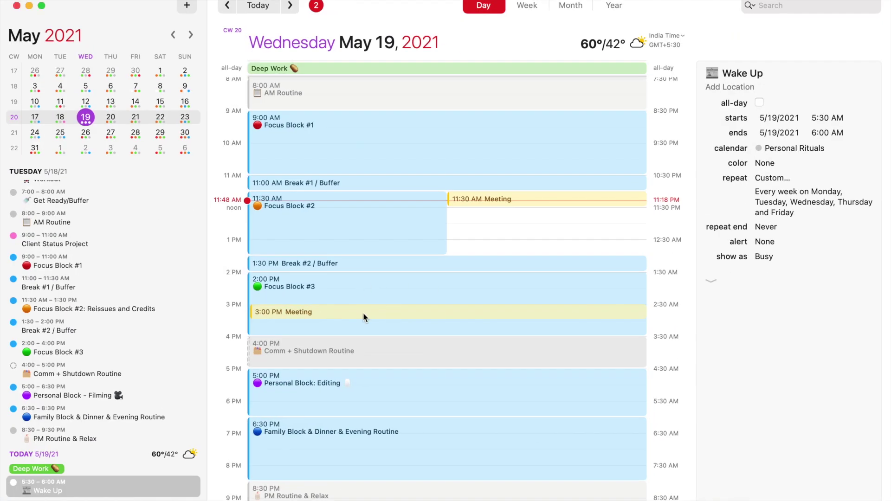
key(ctrl+Up)
click(272, 184)
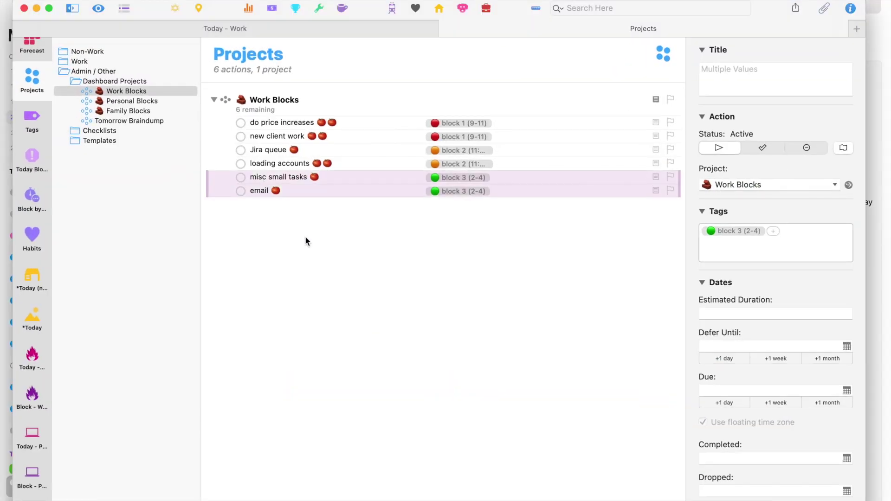
click(312, 251)
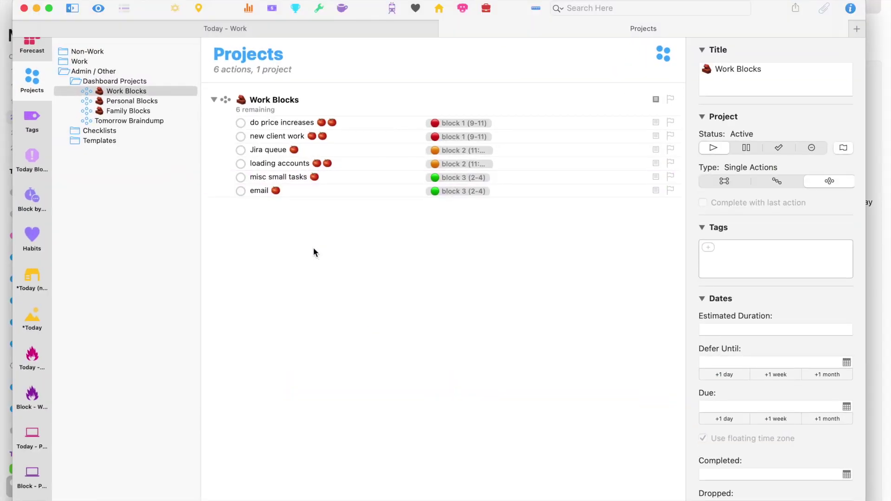
Tag new client work 1st priority, do price increases 2nd, and misc small tasks 3rd priority.
click(380, 119)
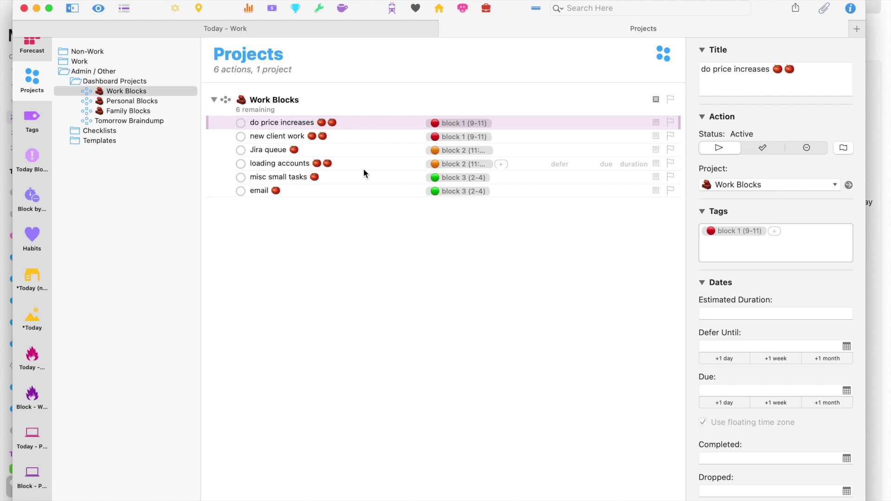
click(358, 136)
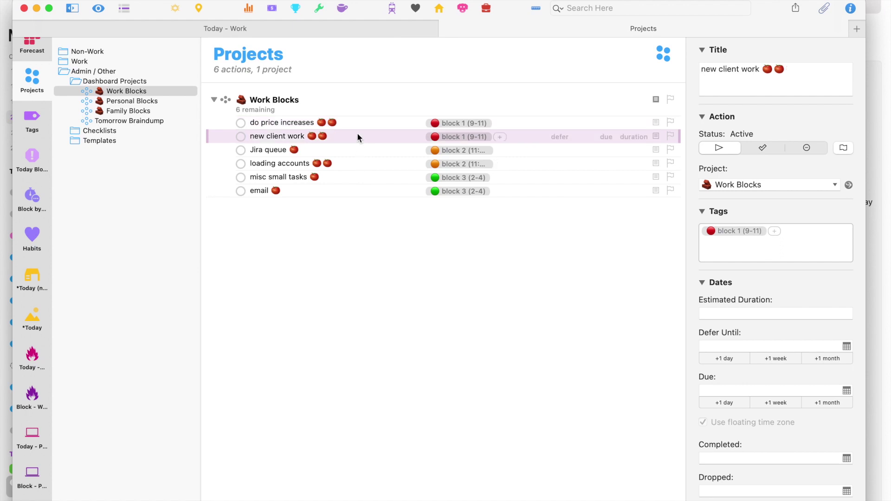
click(499, 137)
text(1st)
key(Return)
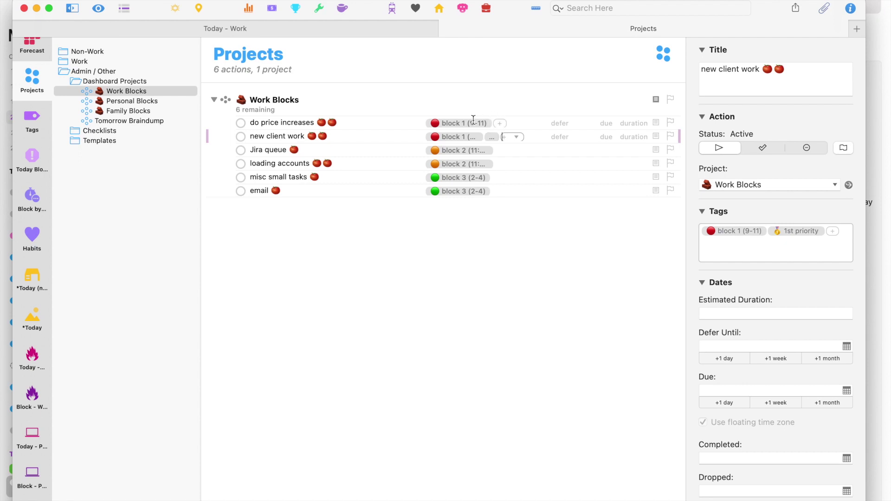
click(501, 122)
text(2nd)
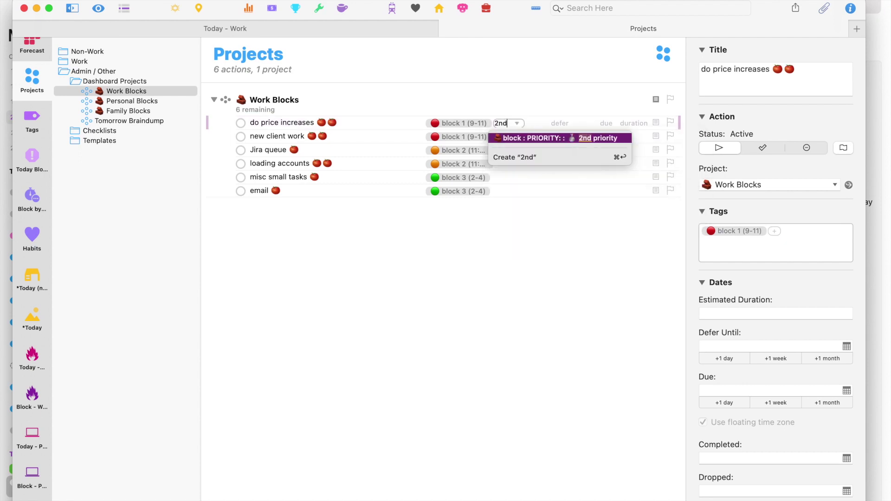
key(Return)
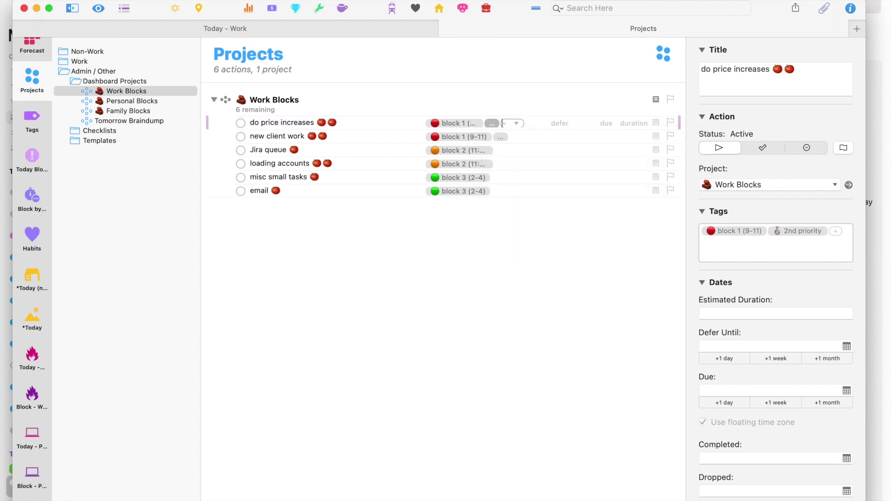
click(386, 176)
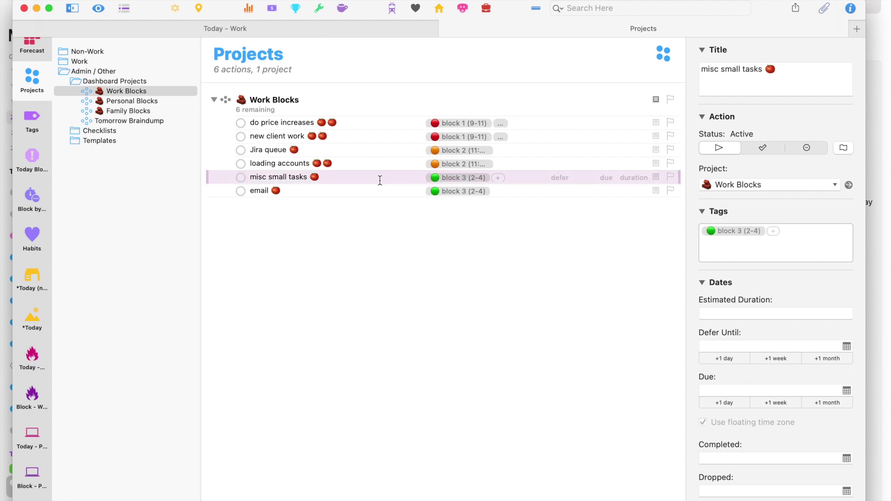
click(497, 178)
text(3r)
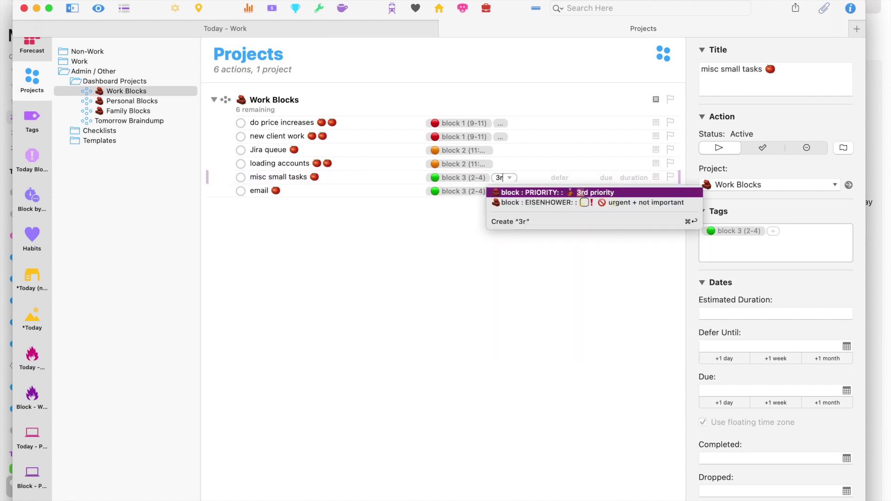
key(Return)
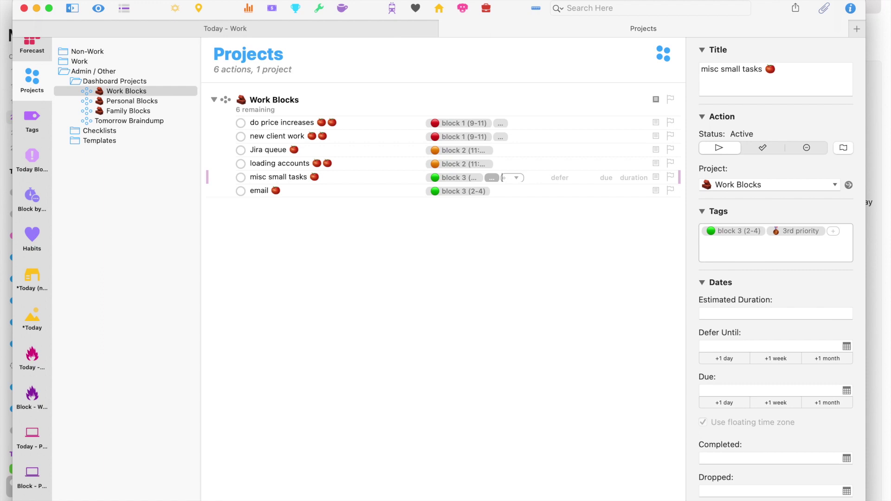
Tag Jira queue, loading accounts and email together as 'nice to have'.
click(379, 150)
super+click(378, 163)
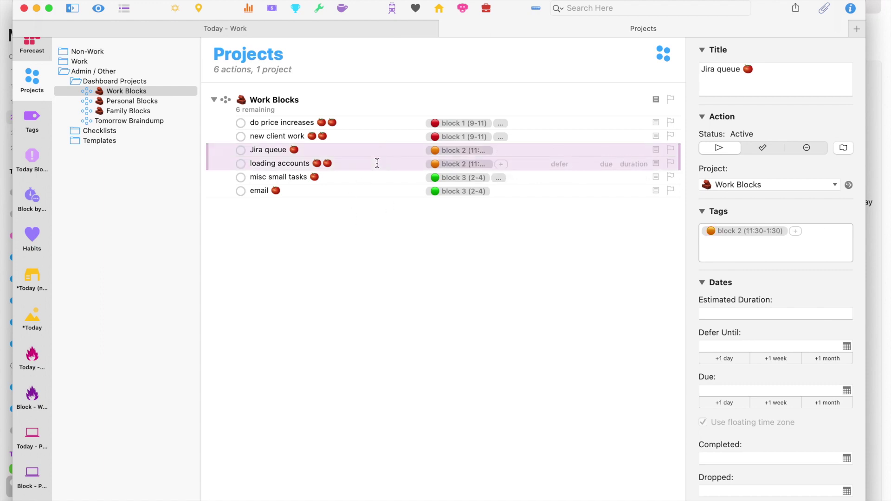
super+click(378, 190)
click(709, 242)
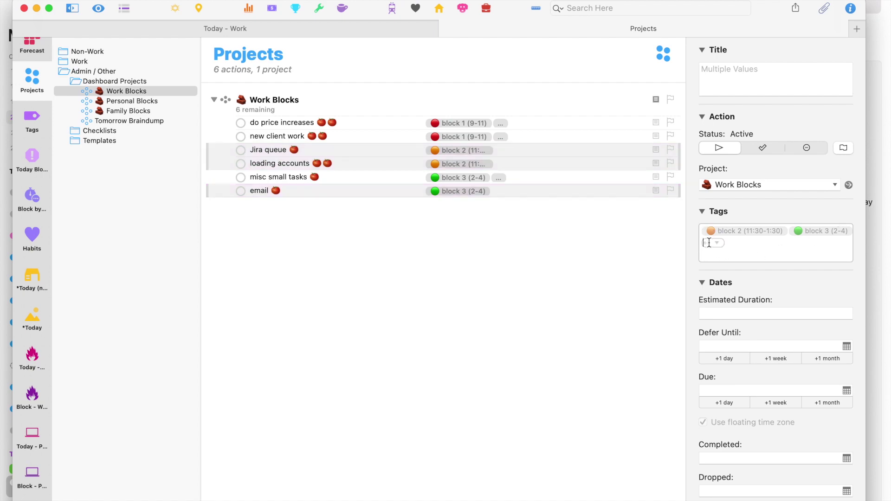
text(nice)
key(Return)
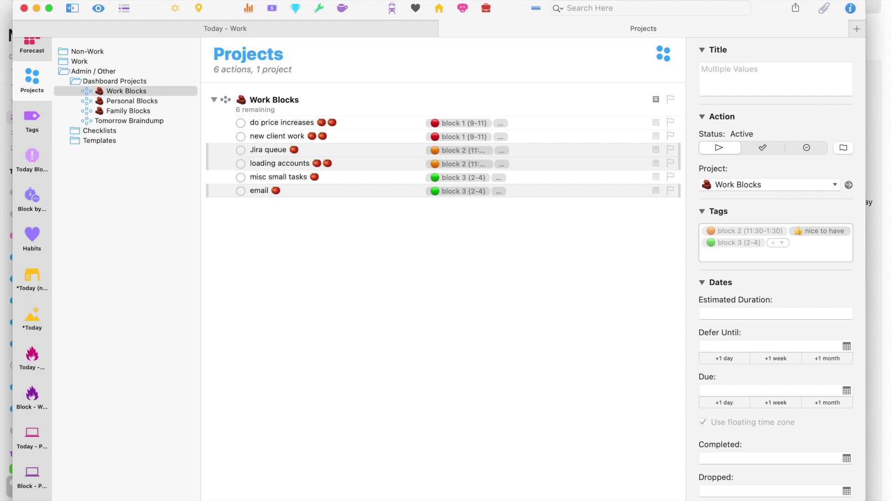
Tag misc small tasks with the urgent + important Eisenhower tag.
click(549, 295)
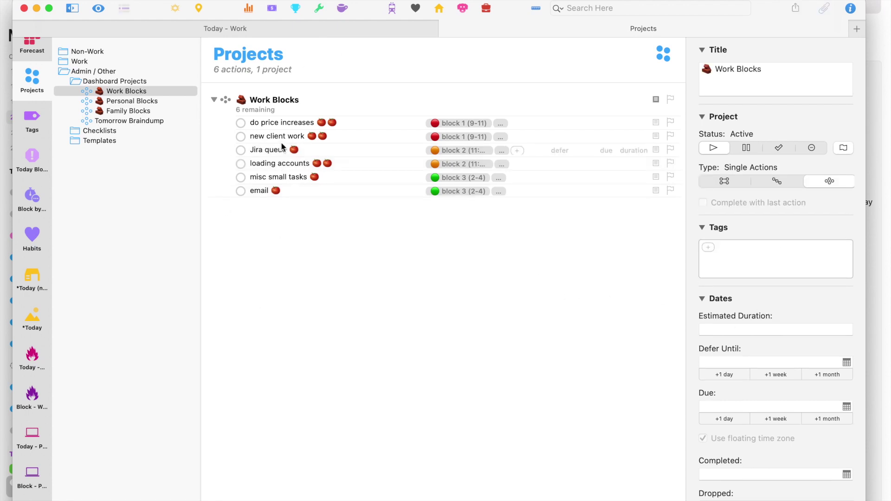
click(289, 122)
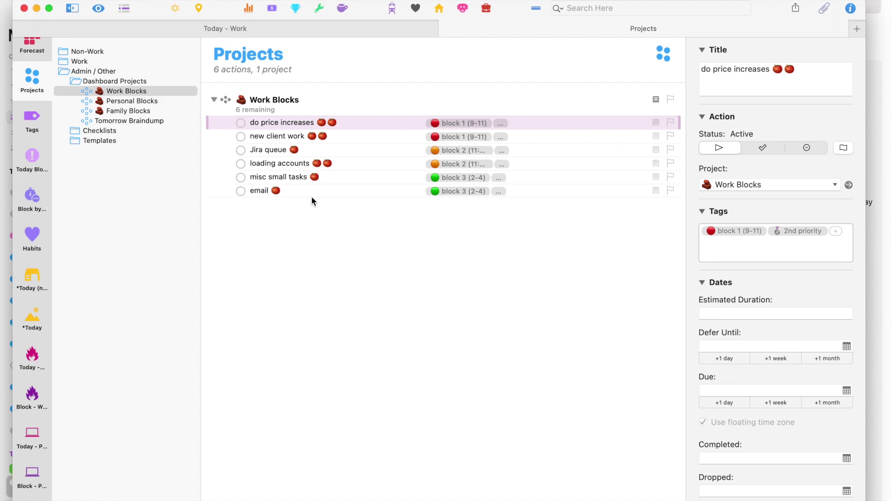
click(495, 177)
click(514, 178)
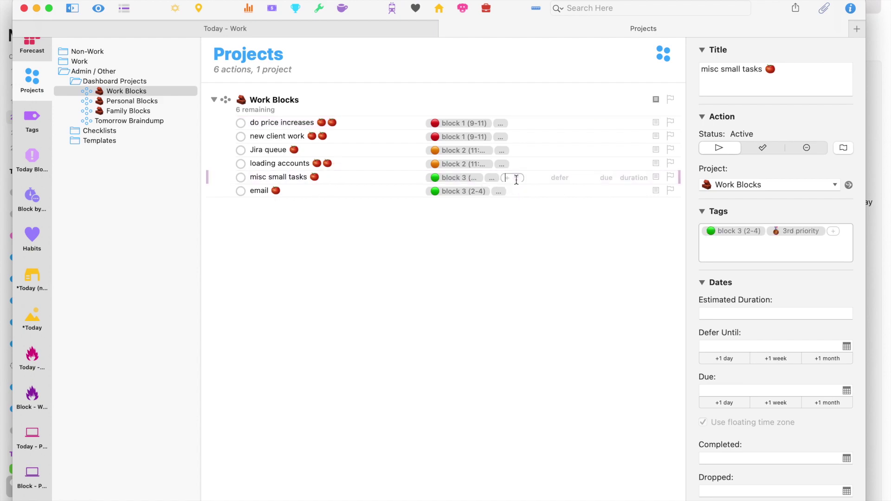
text(urg)
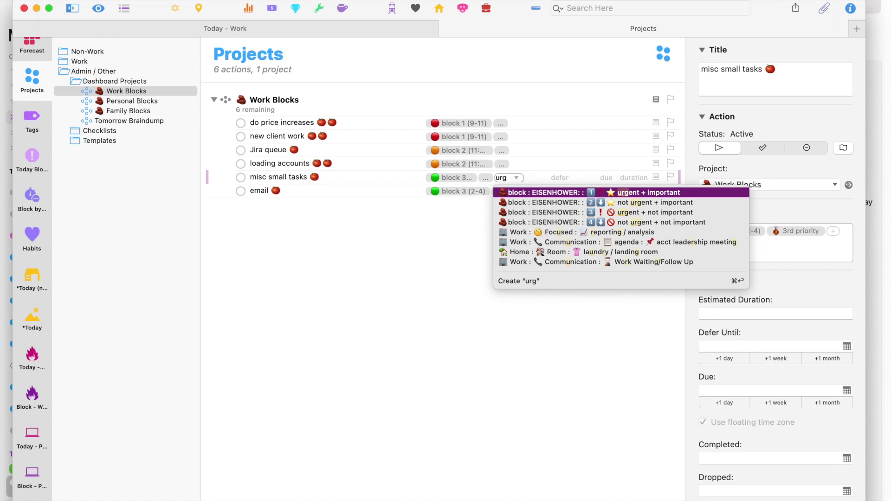
key(Return)
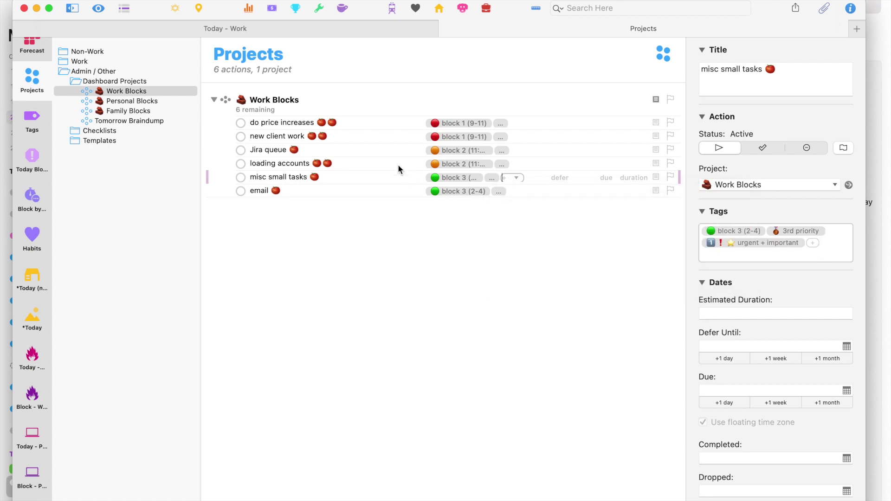
Tag do price increases, new client work and loading accounts not urgent + important.
click(365, 122)
shift+click(354, 136)
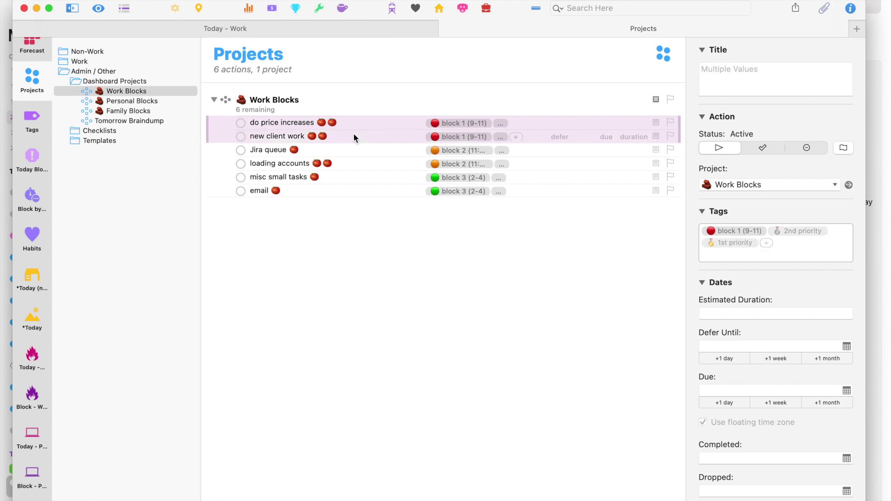
super+click(349, 162)
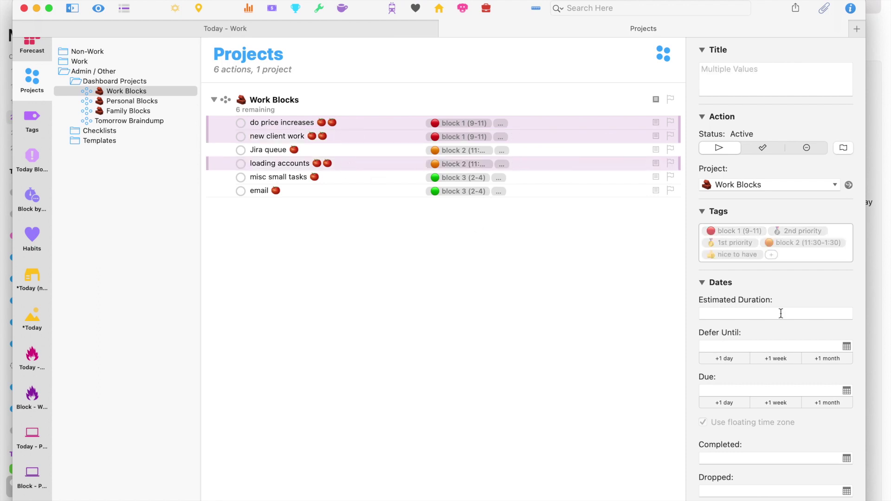
click(771, 253)
text(not)
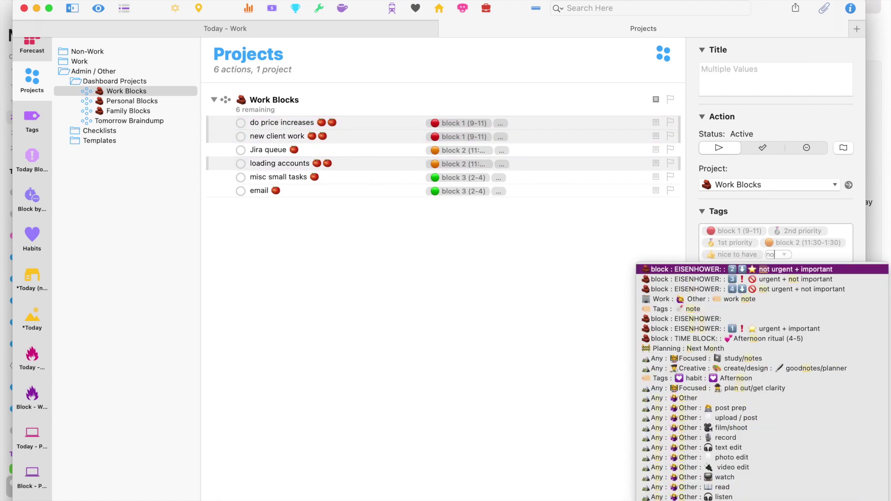
key(Down)
key(Down)
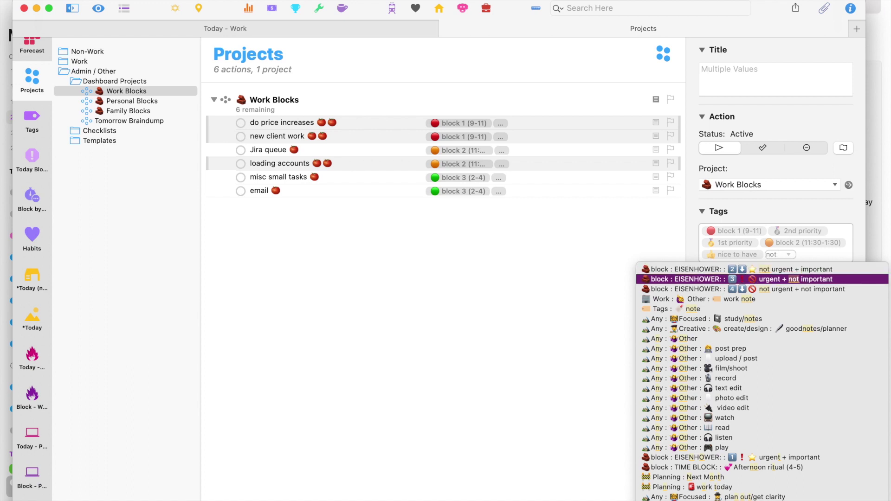
key(Up)
key(Up)
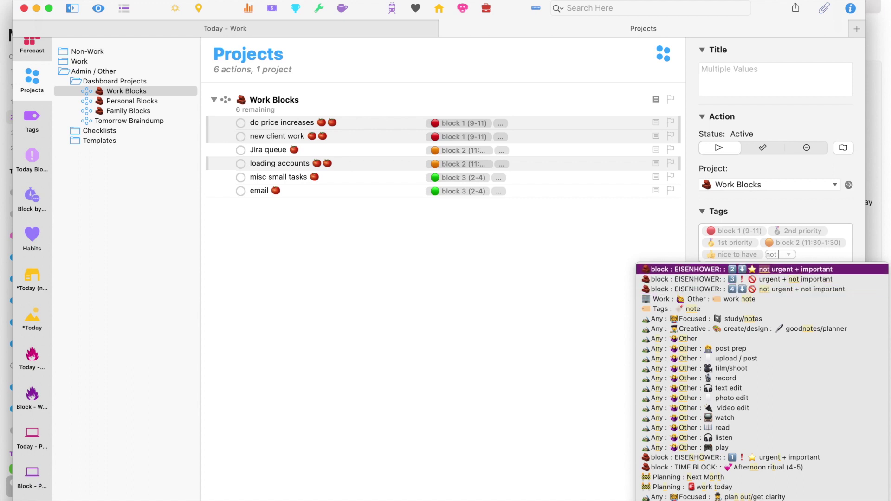
key(Return)
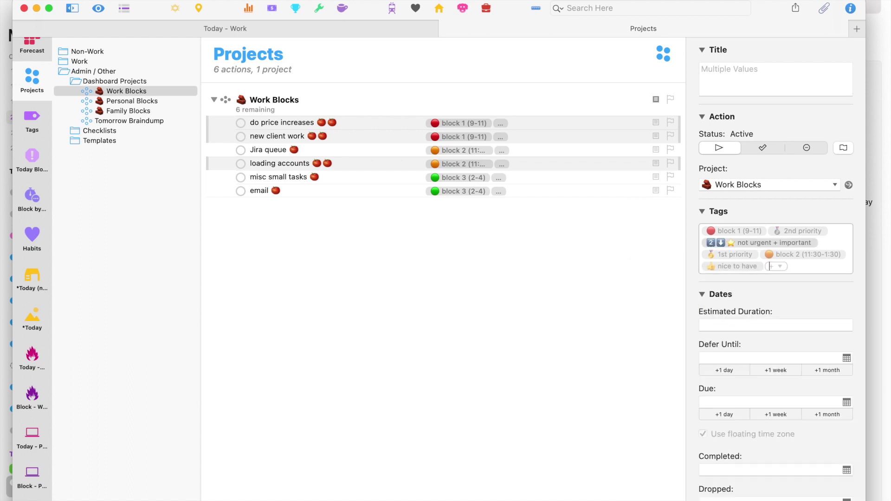
Tag Jira queue and email not urgent + not important, then deselect.
click(403, 150)
super+click(390, 190)
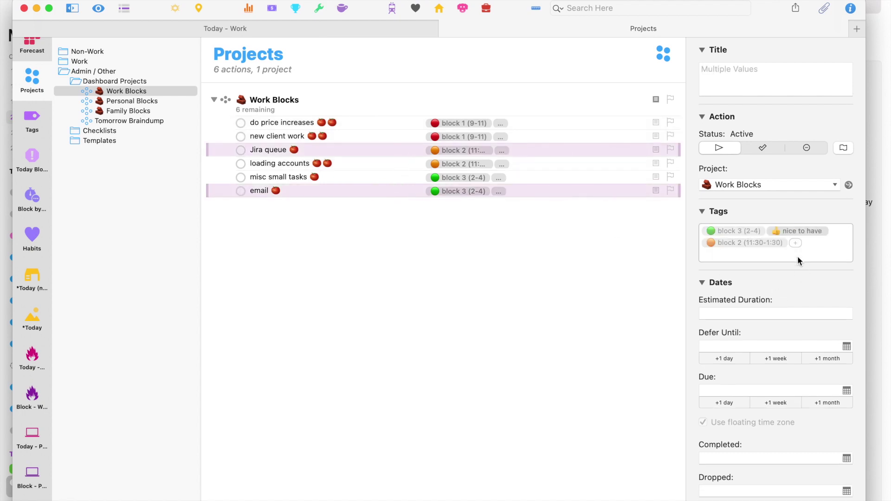
click(793, 244)
text(not)
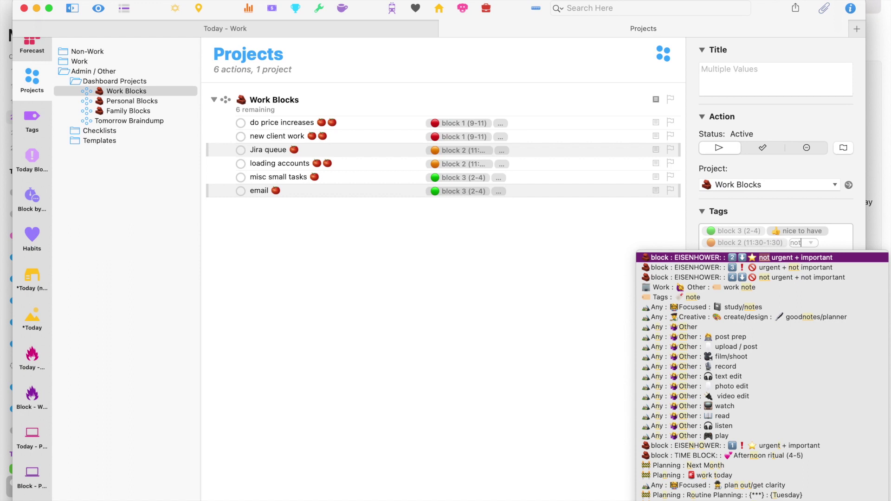
key(Down)
key(Down)
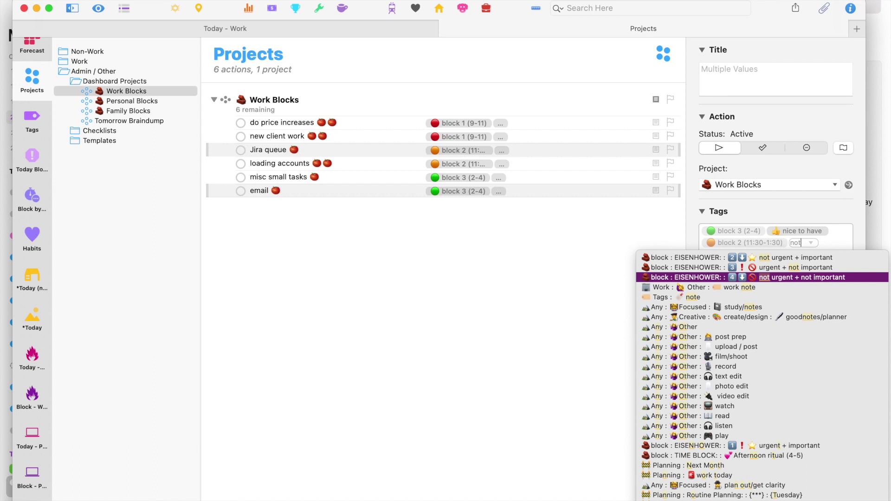
key(Return)
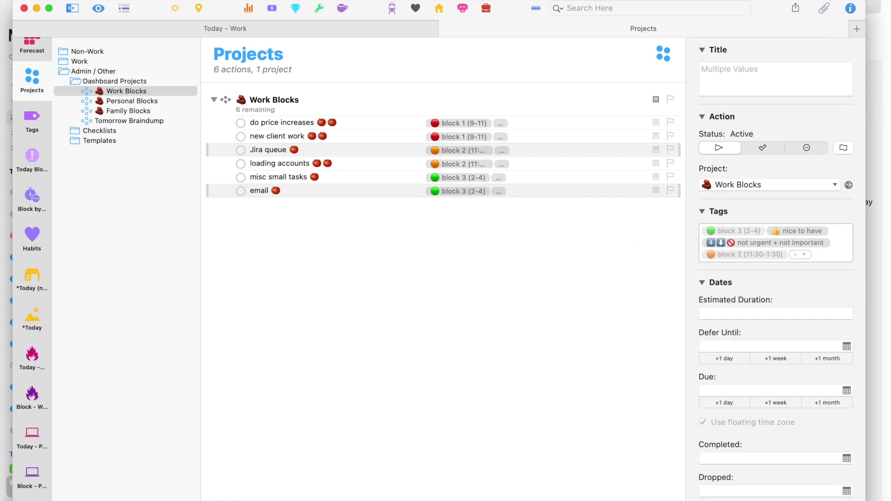
click(416, 356)
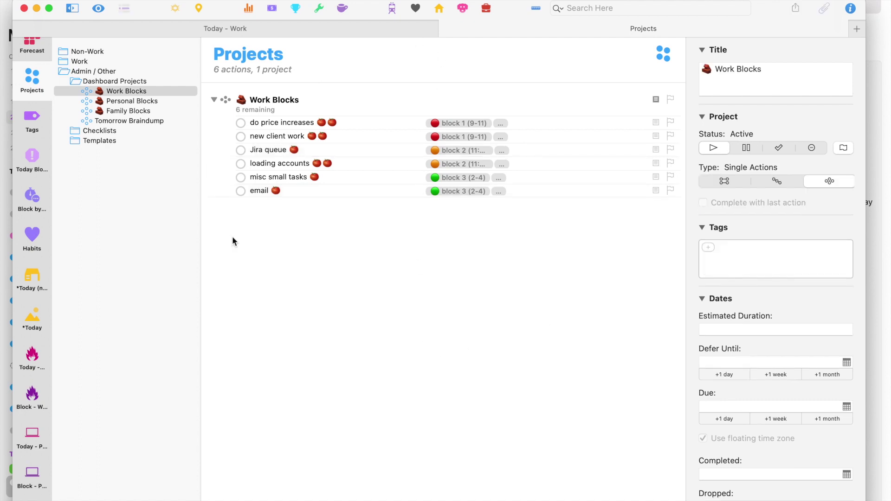
Look over the Personal Blocks and Family Blocks projects, then return to Work Blocks.
click(129, 101)
click(131, 113)
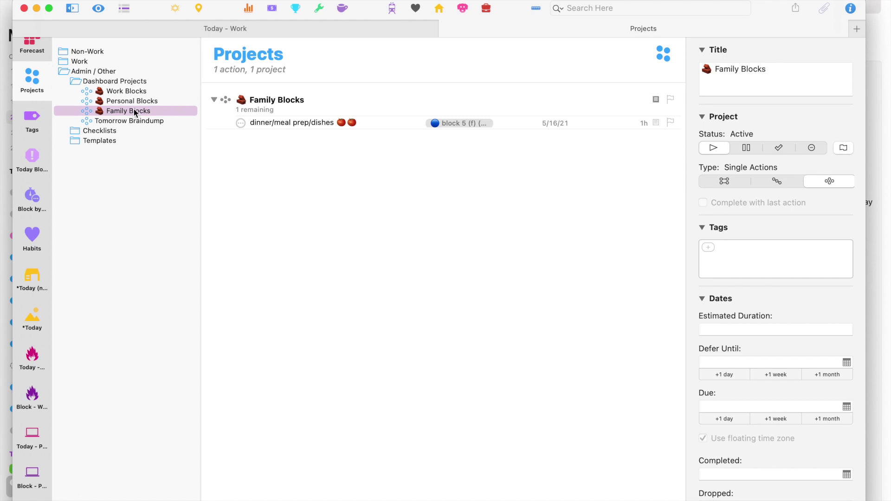
click(127, 90)
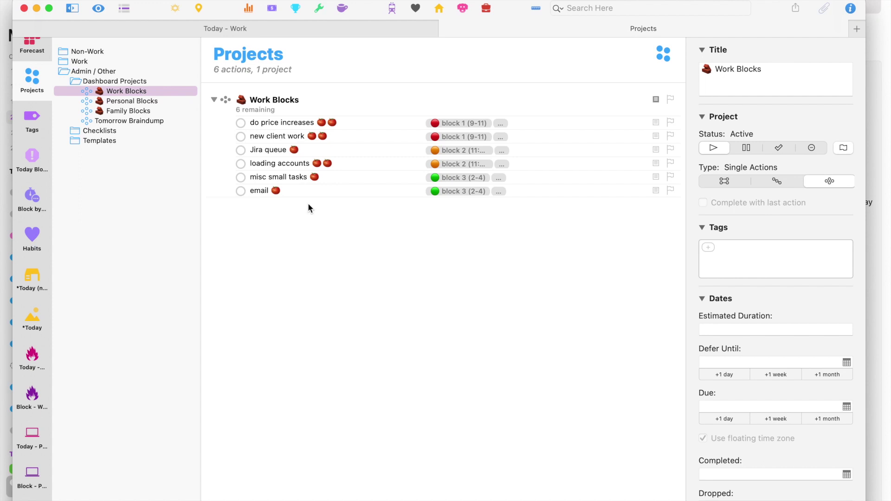
scroll(29, 257, down, 4)
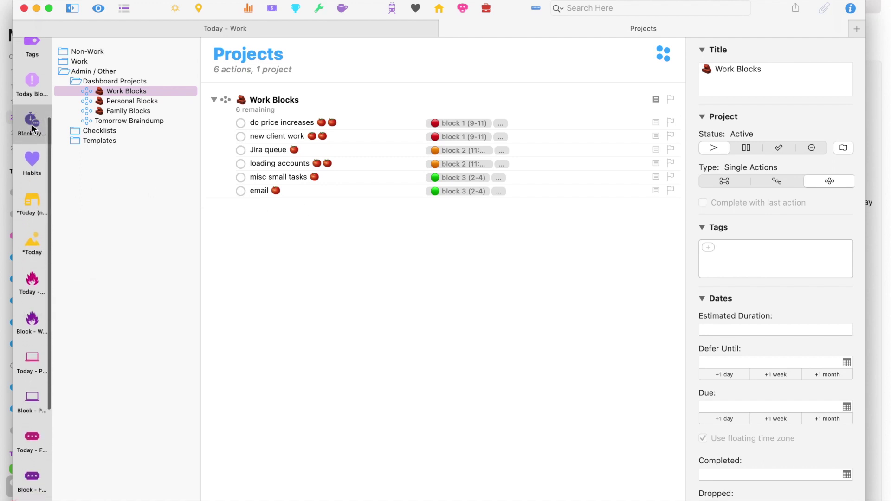
Switch to the Block by Tag perspective, check its settings, and expand the Untagged group.
click(32, 123)
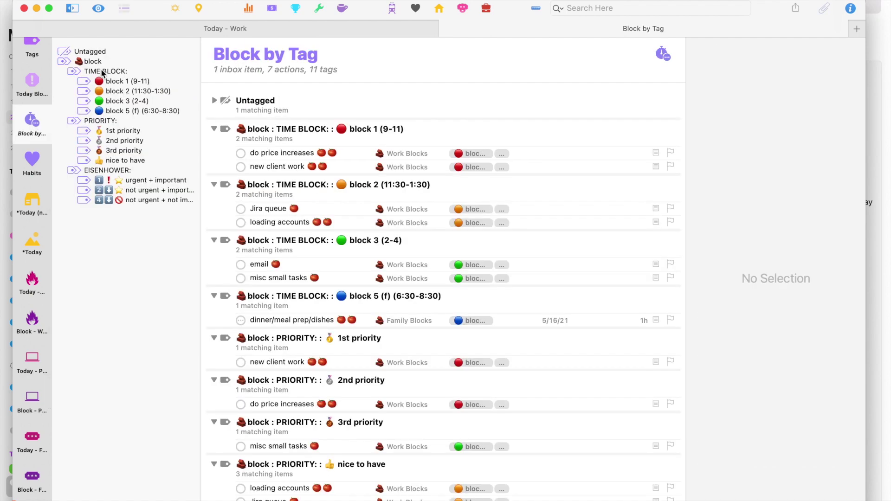
click(99, 9)
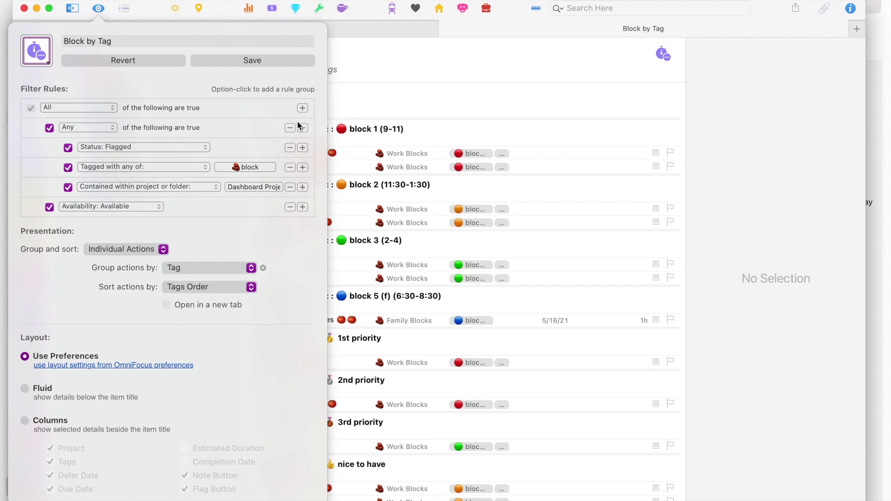
click(779, 149)
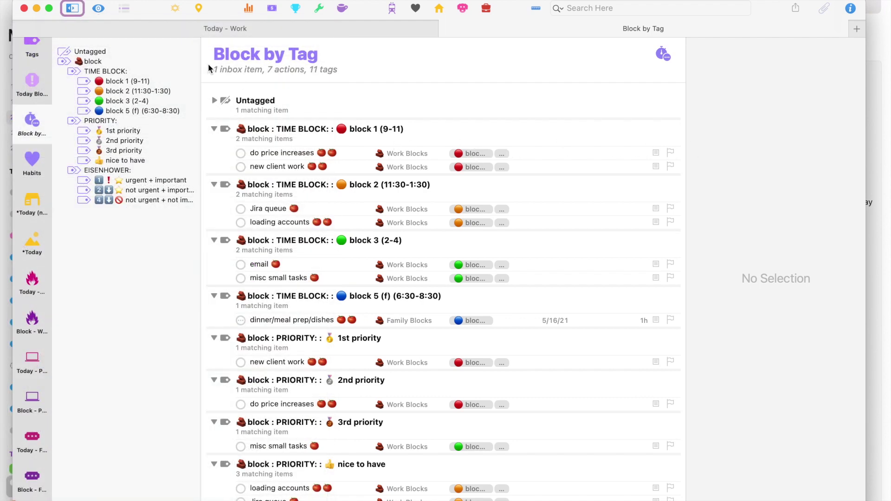
click(214, 101)
Filter Block by Tag to the TIME BLOCK tag, showing 7 actions across blocks 1, 2, 3 and 5.
scroll(288, 272, down, 10)
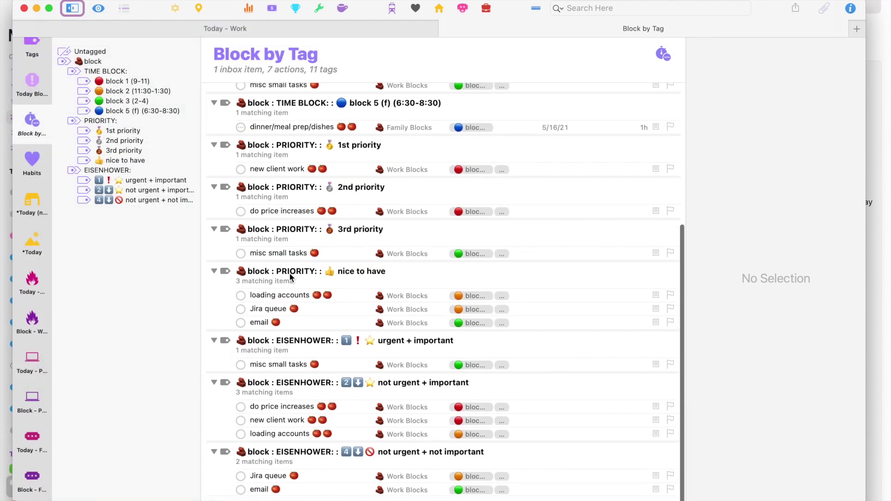
scroll(289, 272, up, 4)
scroll(289, 273, up, 5)
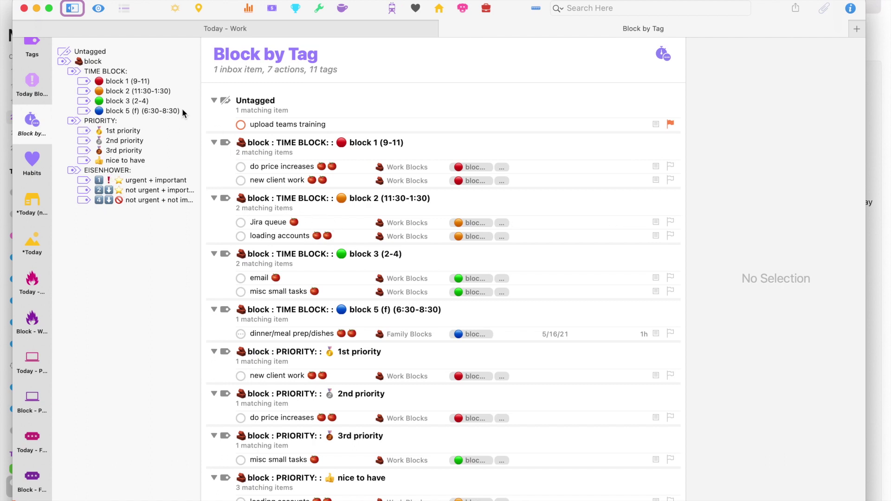
scroll(269, 186, down, 1)
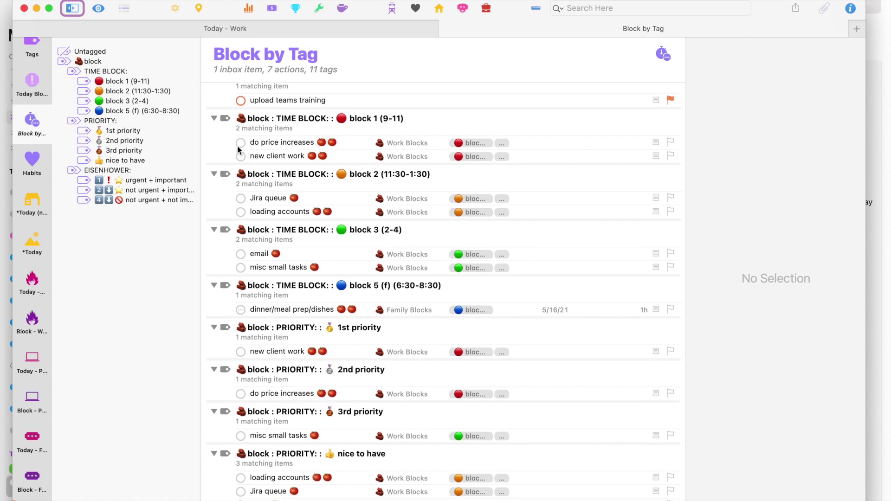
click(83, 71)
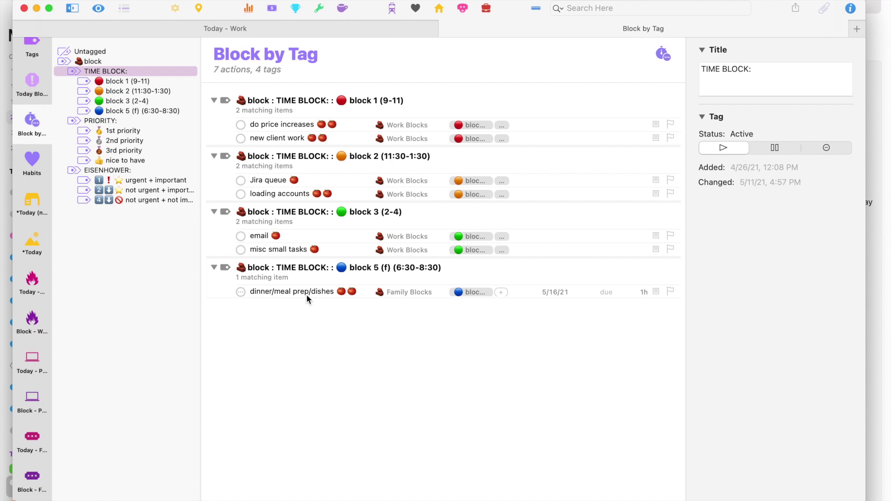
Review the block 1 (9-11) tag and the urgent + important tasks, including misc small tasks.
click(387, 105)
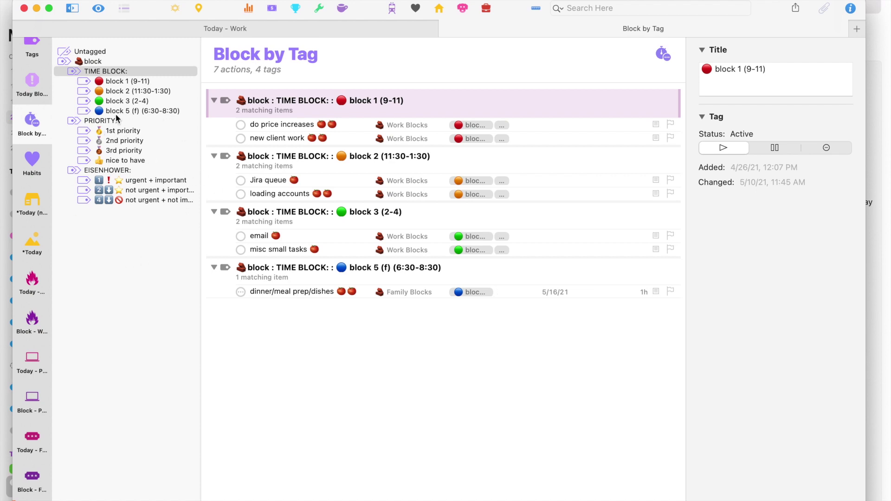
click(138, 184)
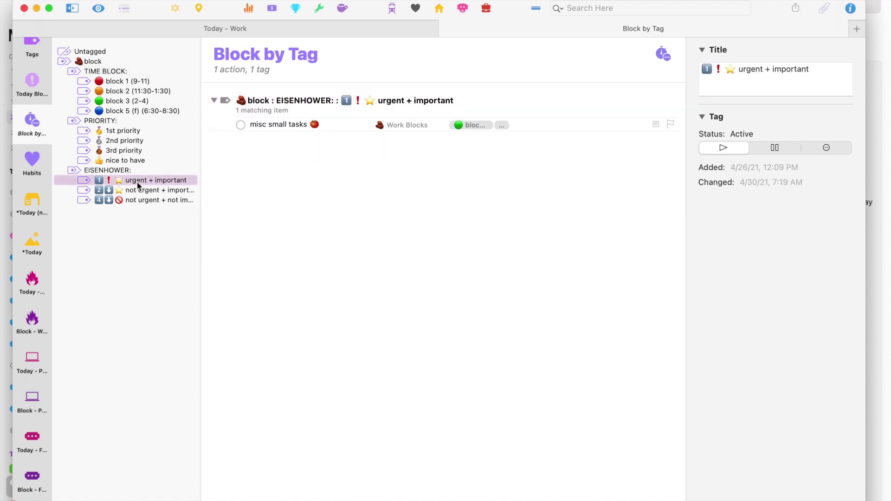
click(263, 124)
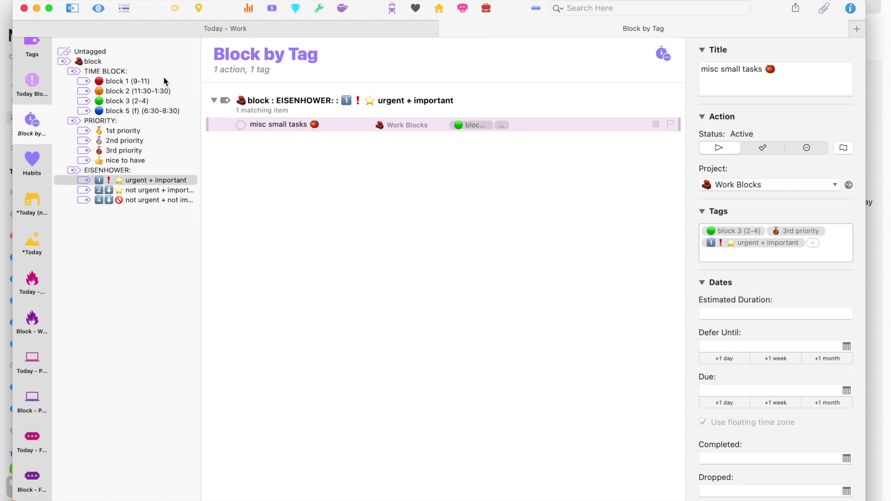
Filter to the PRIORITY tag groups and open new client work's tag details.
click(123, 120)
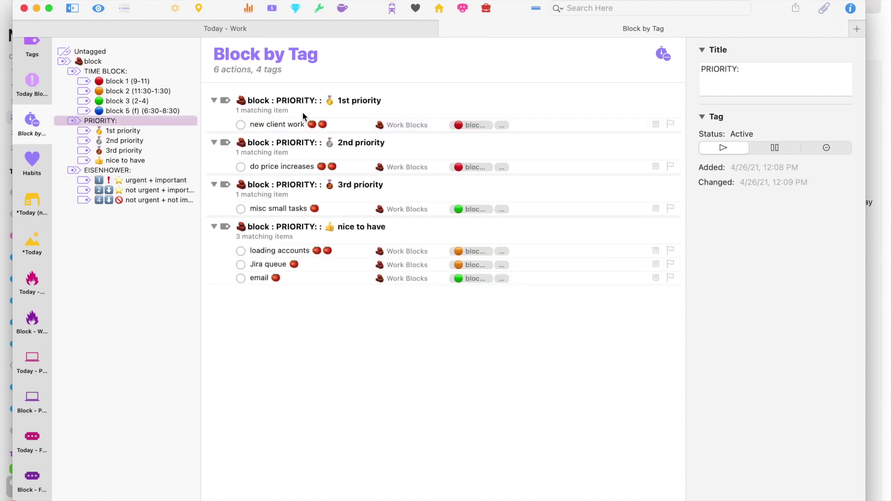
click(288, 124)
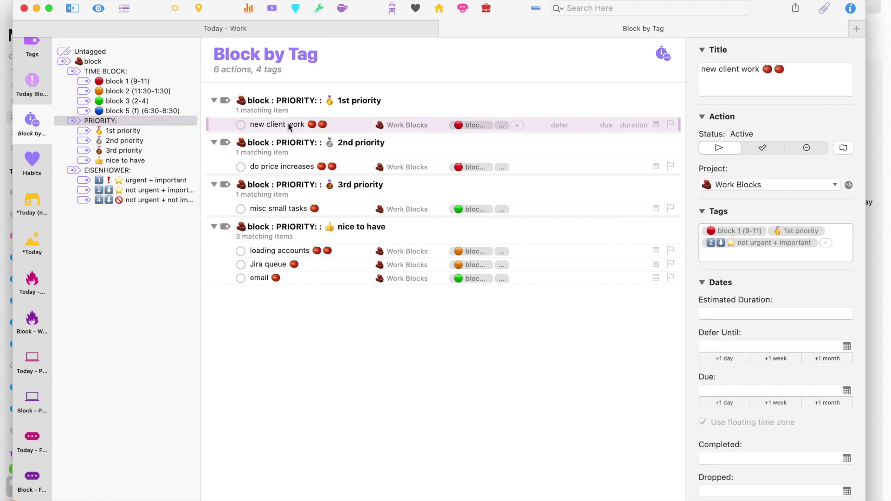
click(827, 244)
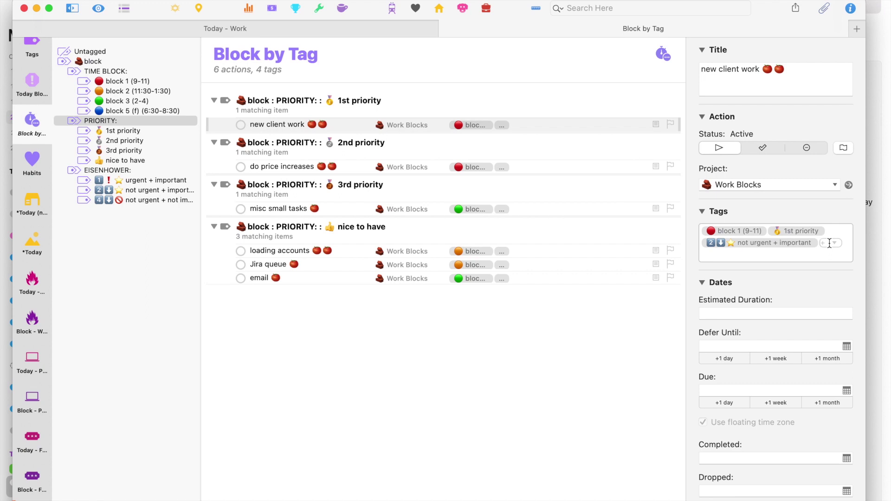
Swap new client work's block 1 (9-11) tag for block 2 (11:30-1:30).
text(block)
key(Down)
key(Down)
key(Down)
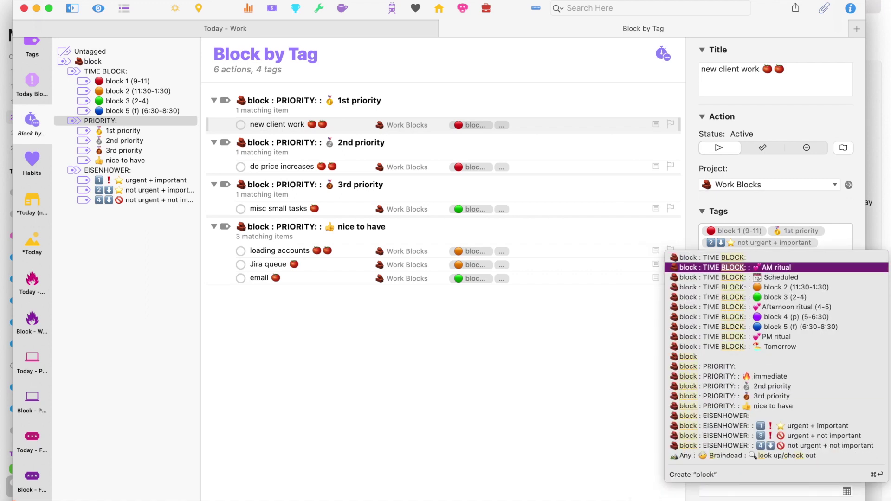
key(Return)
click(747, 230)
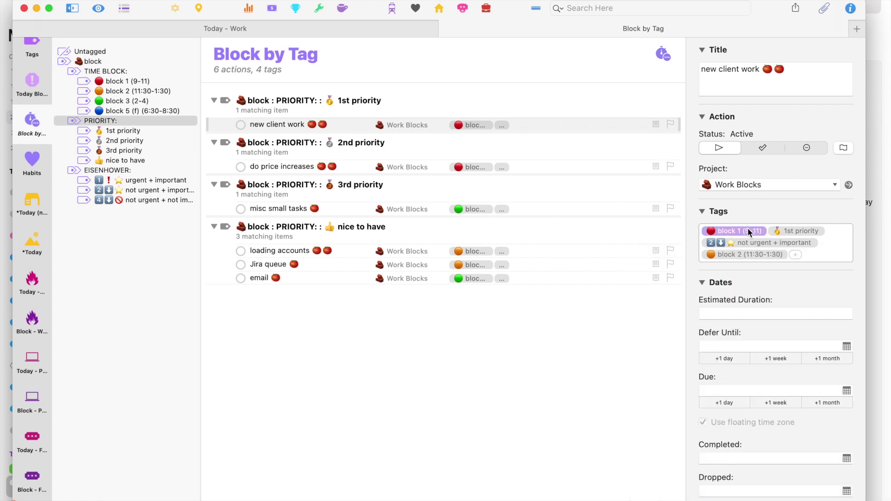
key(BackSpace)
Move do price increases from block 1 (9-11) to block 2 (11:30-1:30) and filter to TIME BLOCK.
click(261, 165)
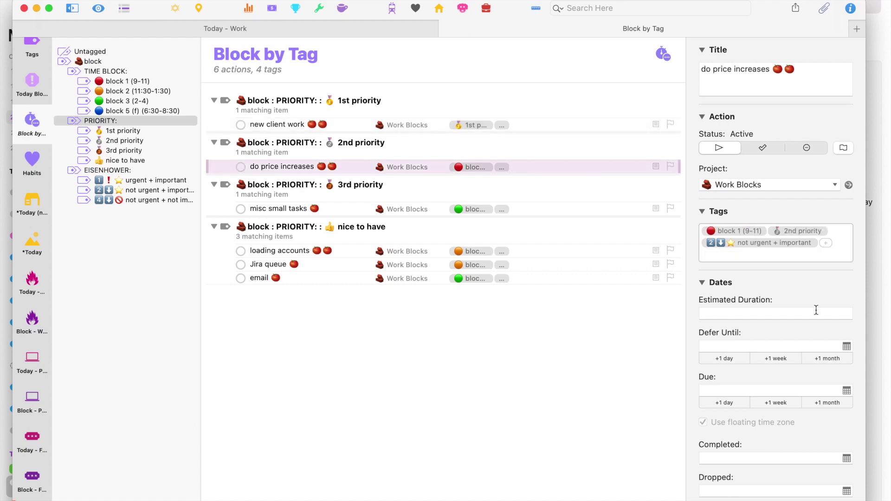
text(block)
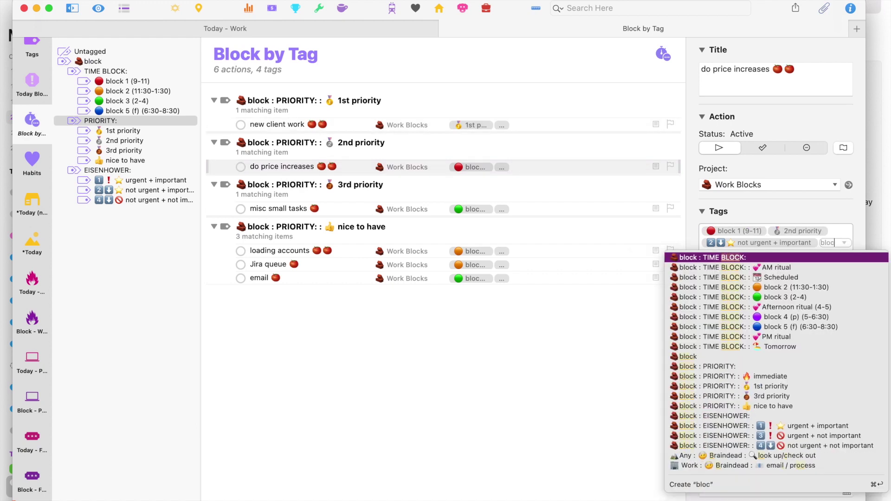
key(Down)
key(Down)
key(Down)
key(Return)
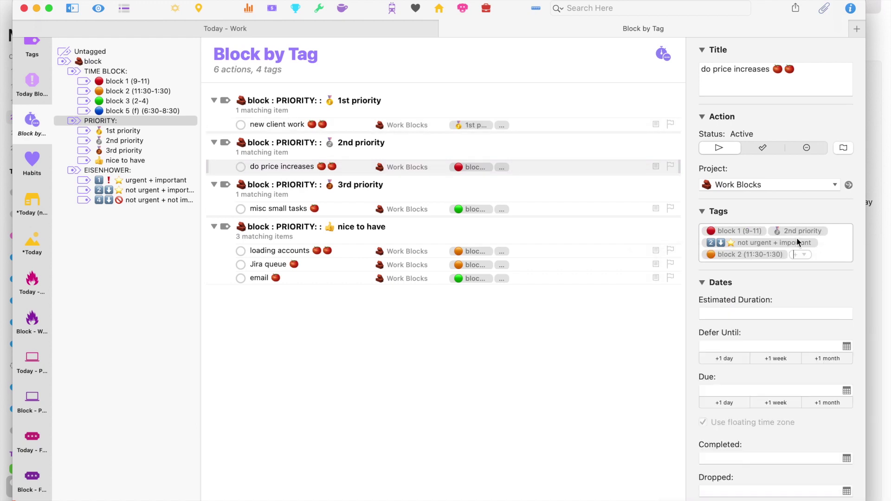
click(738, 230)
key(BackSpace)
click(106, 71)
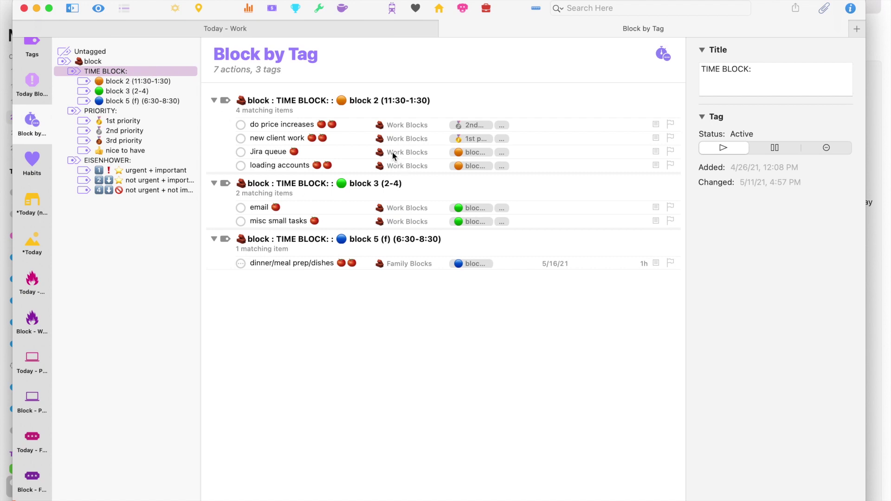
click(321, 124)
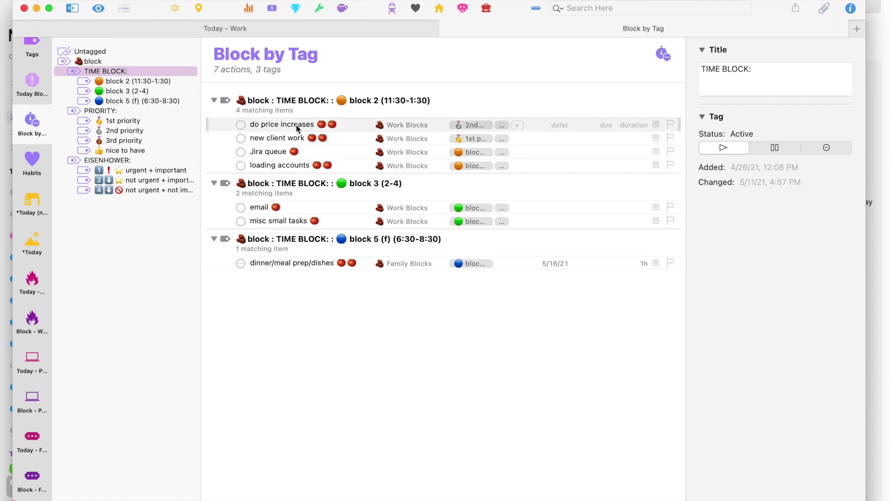
Mark the Jira queue task as dropped.
shift+click(291, 165)
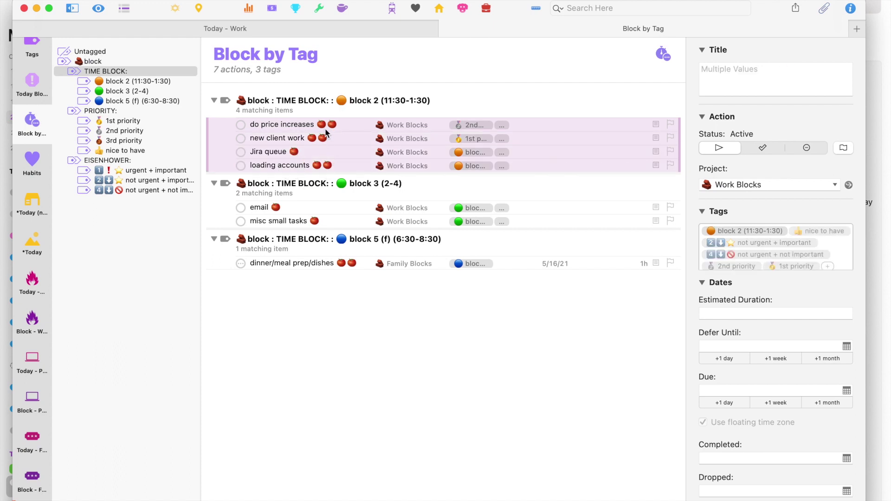
click(311, 360)
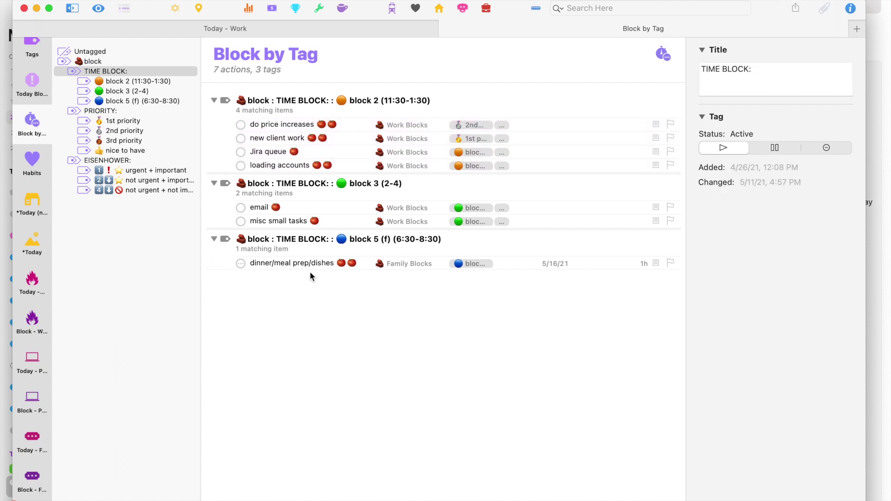
click(288, 155)
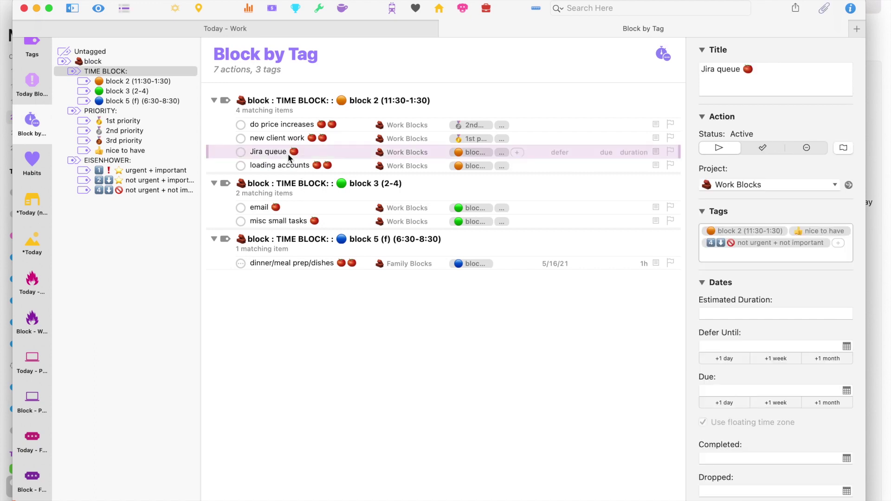
click(807, 148)
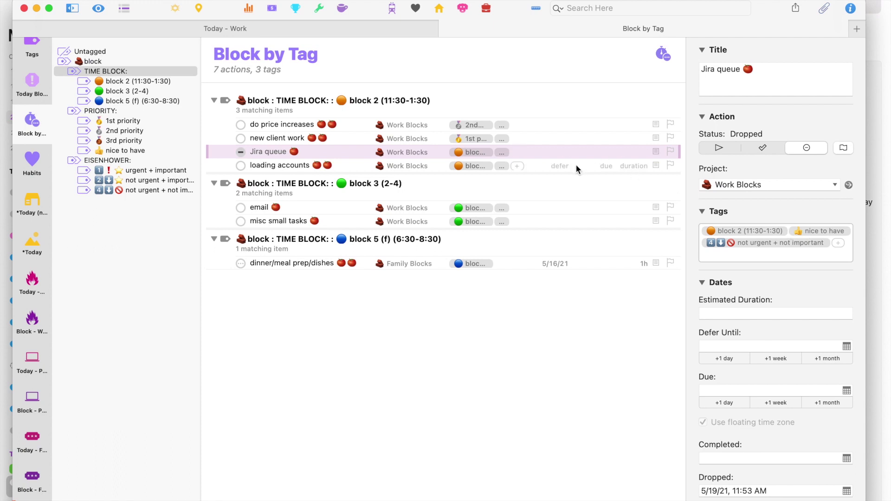
Mark loading accounts as dropped and clear dropped tasks from the list.
click(573, 165)
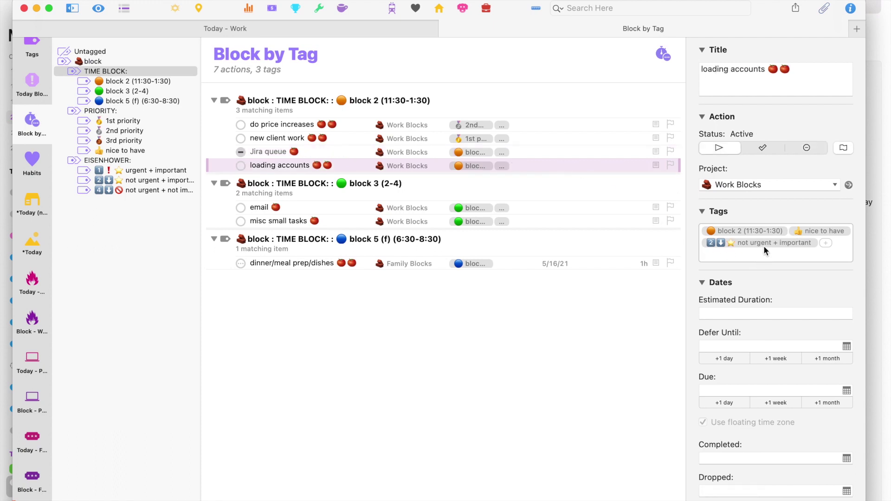
click(539, 221)
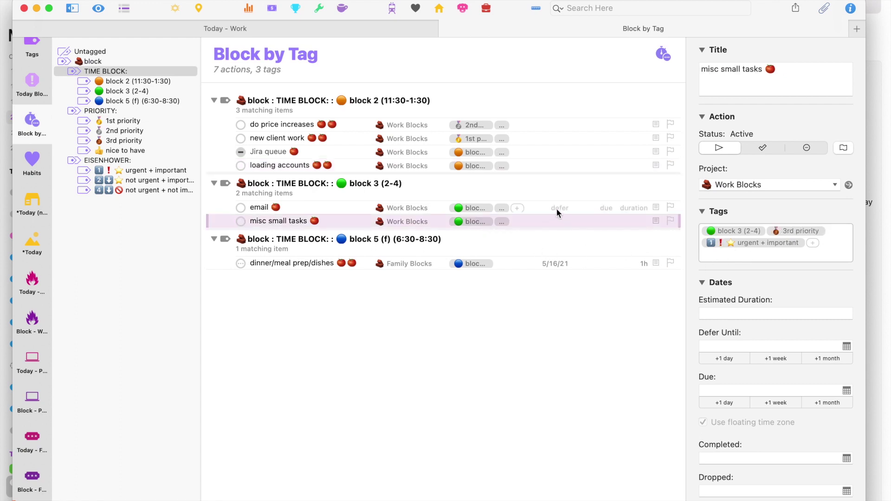
click(547, 207)
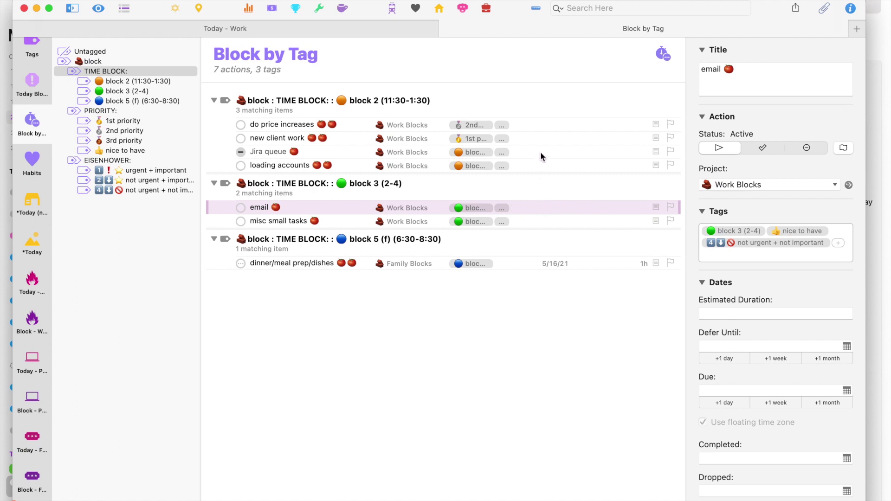
click(534, 165)
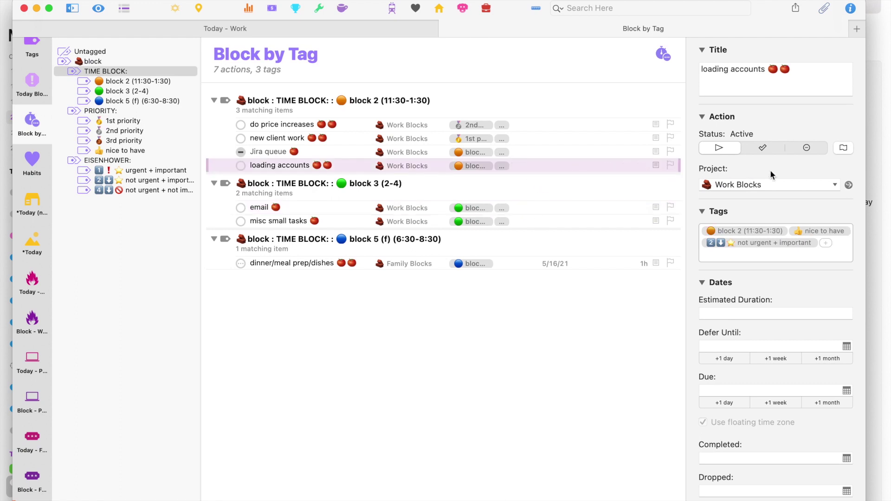
click(814, 148)
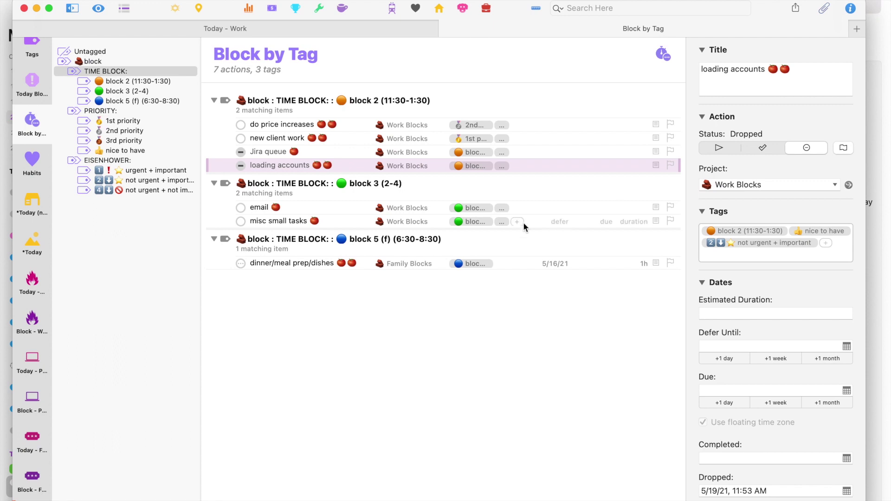
key(super+k)
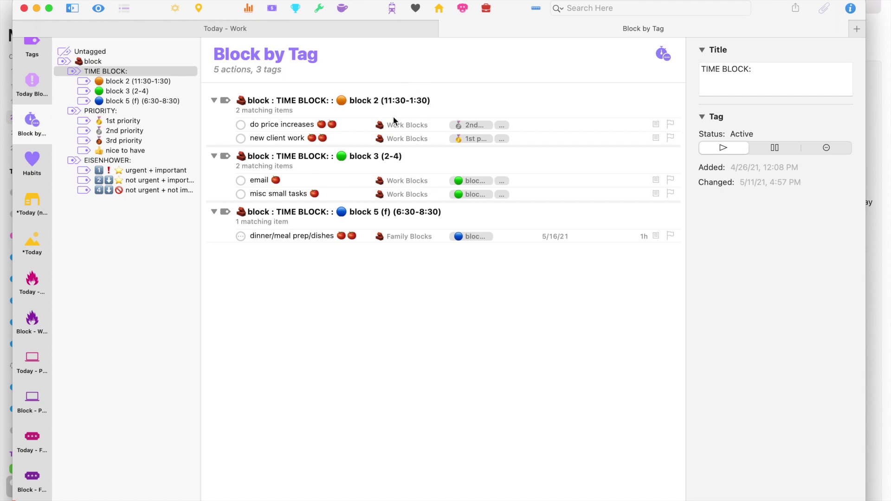
Compare the PRIORITY and TIME BLOCK groupings, ending on PRIORITY.
click(353, 125)
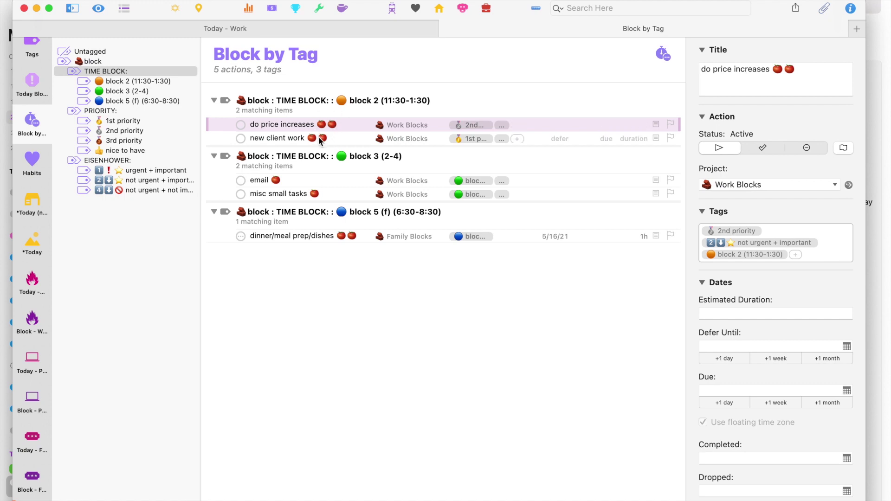
click(287, 288)
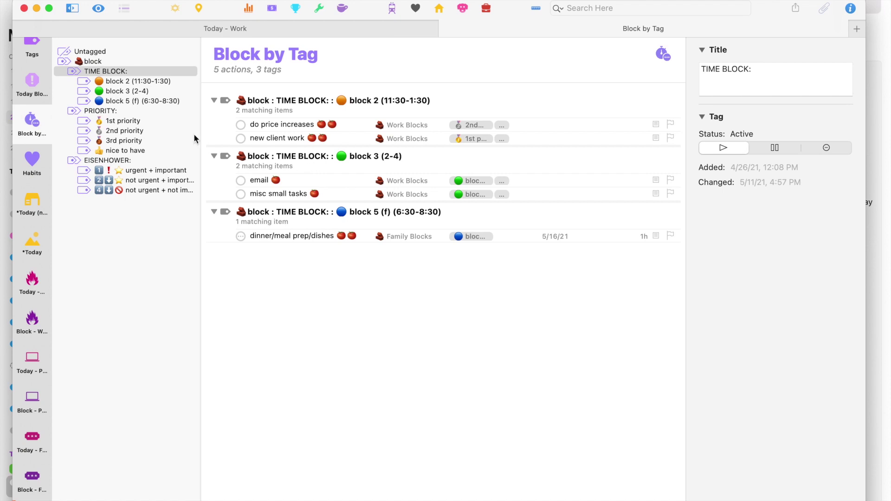
click(127, 110)
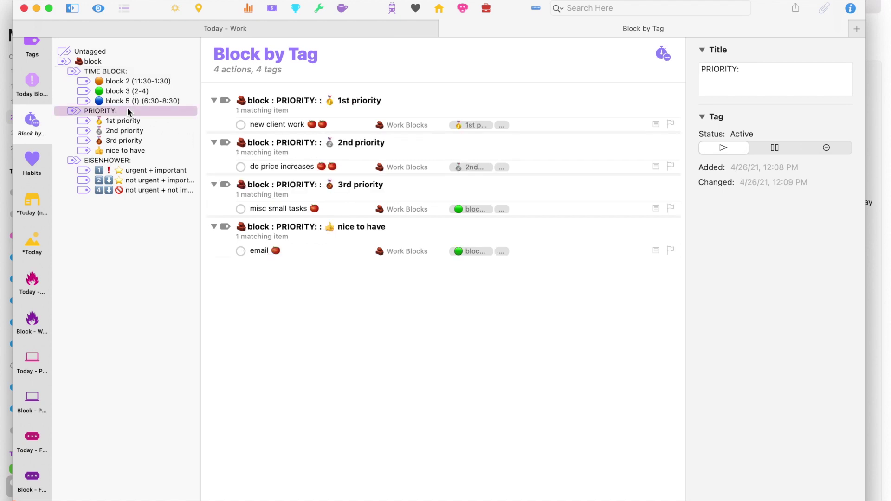
click(130, 73)
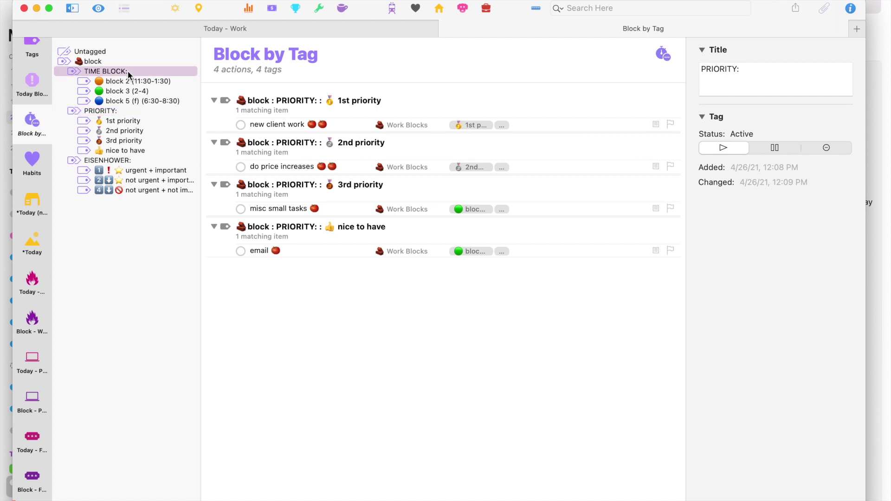
click(109, 112)
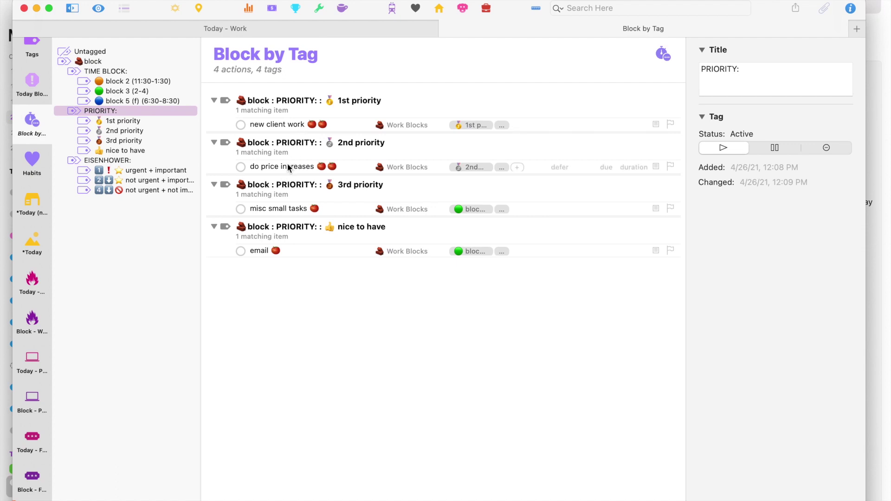
Glance at the *Today perspective, then return to Block by Tag.
click(39, 240)
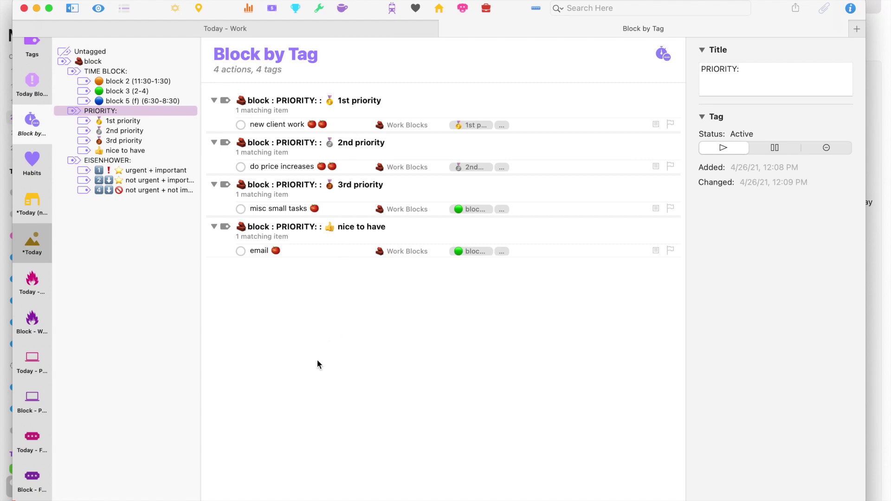
scroll(340, 315, down, 5)
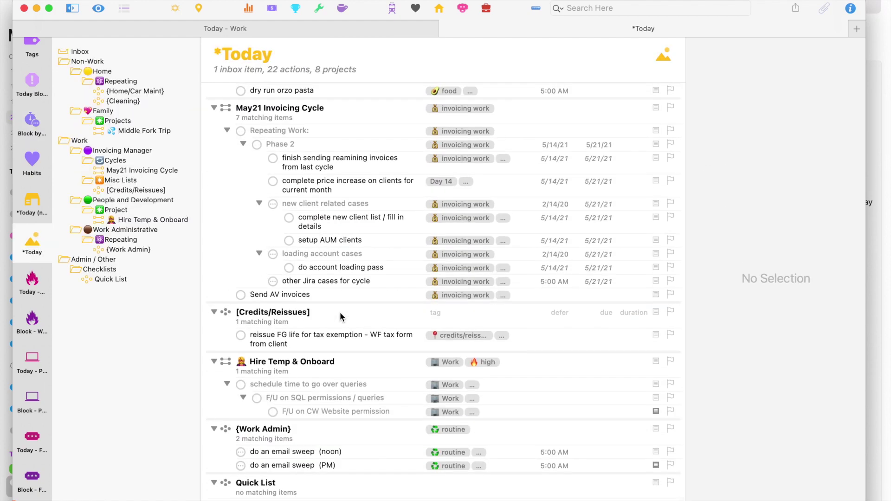
click(32, 121)
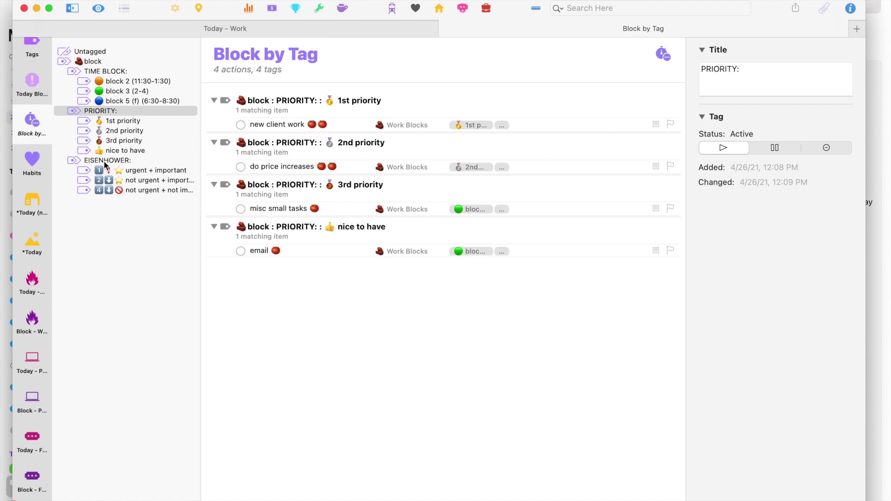
Filter to EISENHOWER, review each task's tags, then switch to the Block - Work perspective.
click(105, 161)
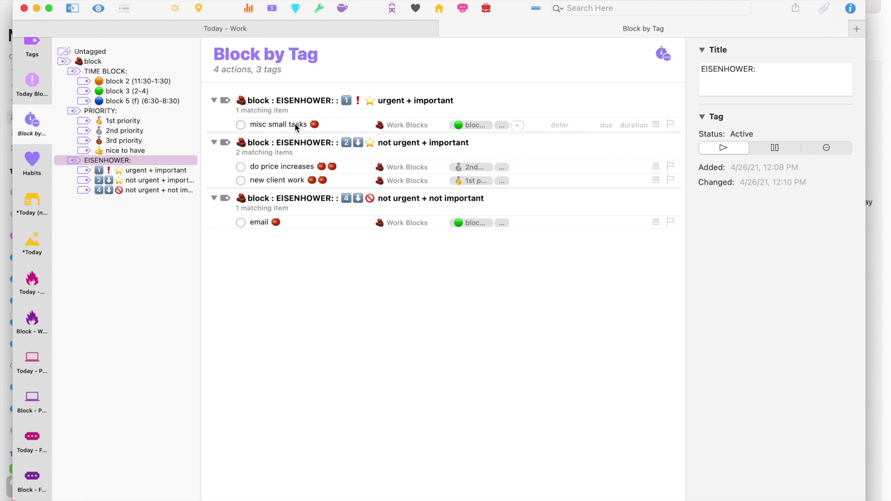
click(264, 226)
click(265, 125)
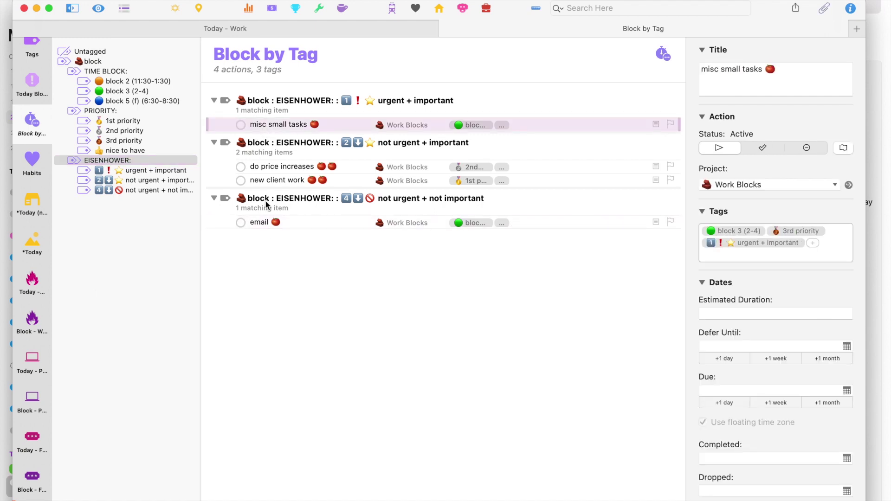
click(257, 222)
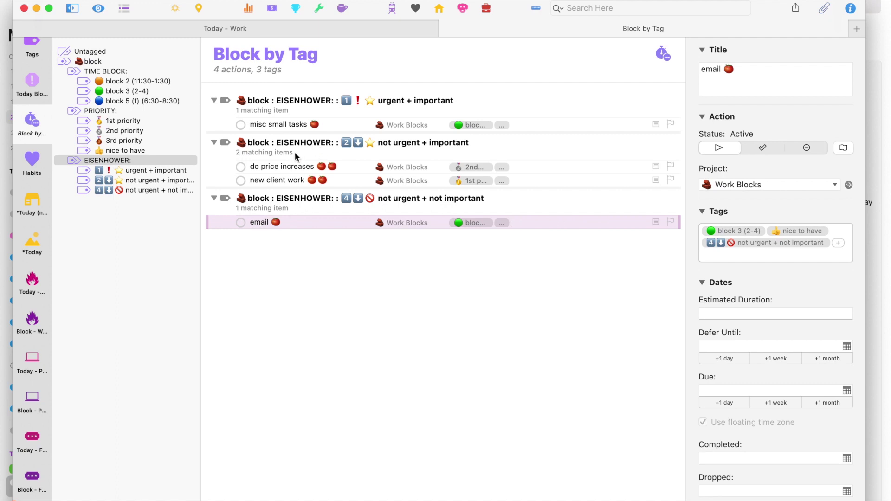
click(282, 163)
shift+click(282, 180)
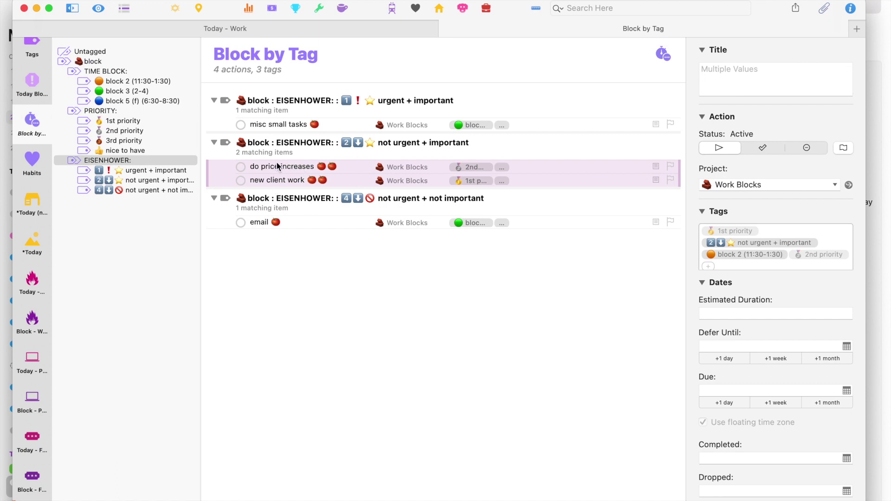
click(274, 124)
click(260, 223)
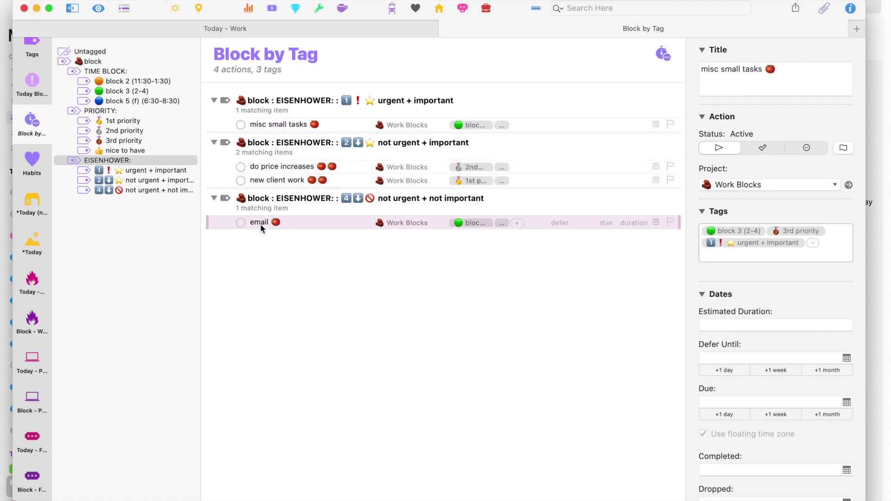
click(279, 124)
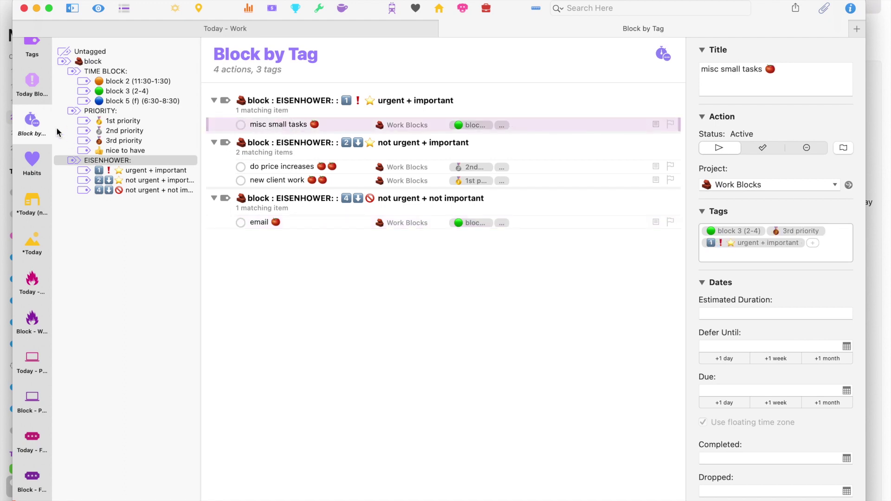
click(33, 319)
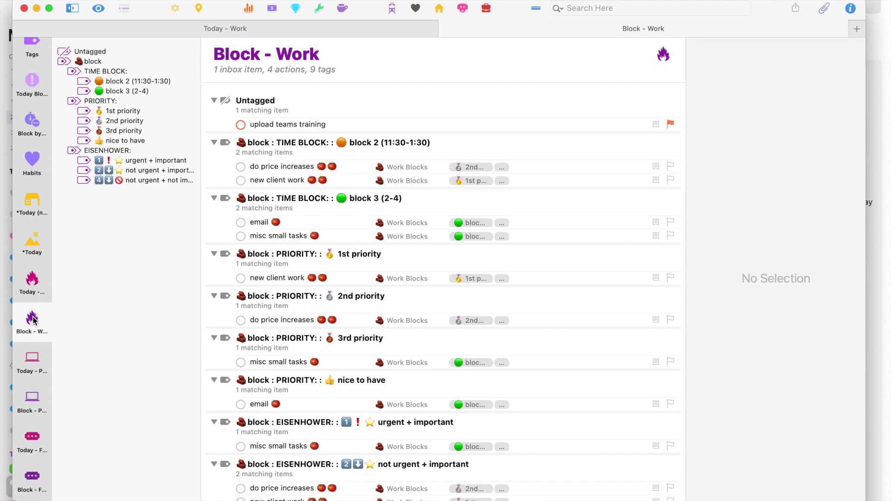
click(30, 121)
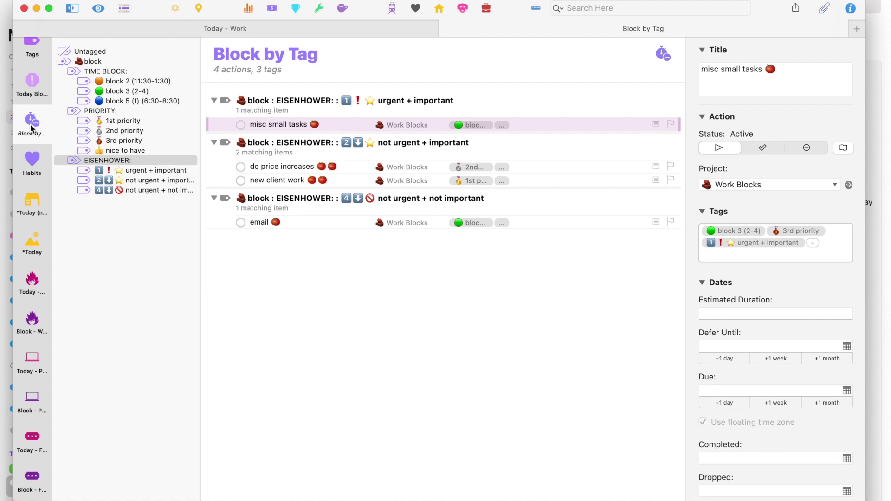
click(31, 321)
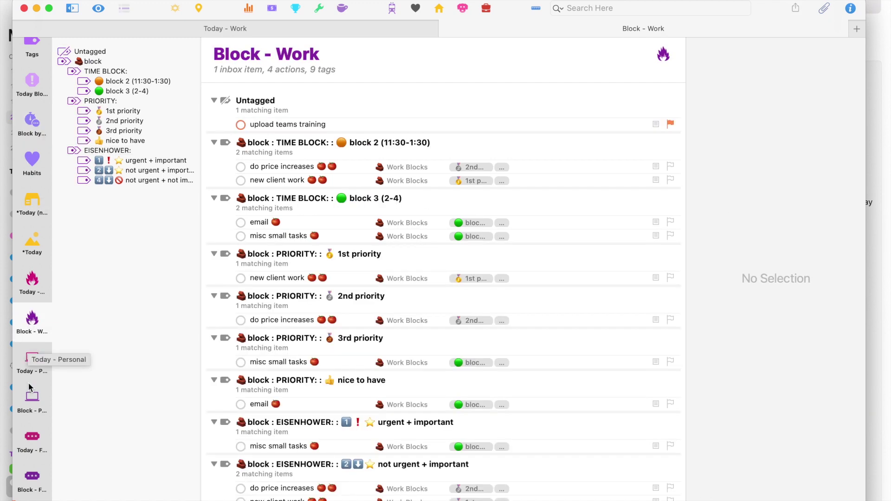
click(31, 401)
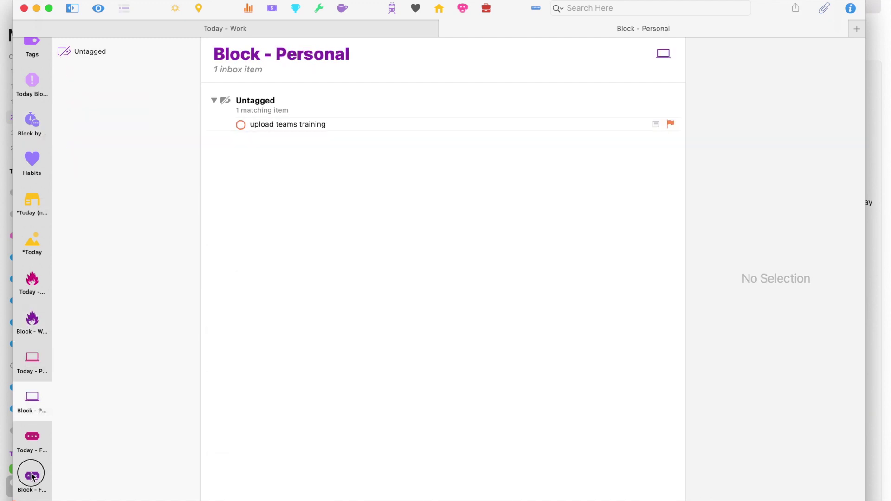
click(31, 472)
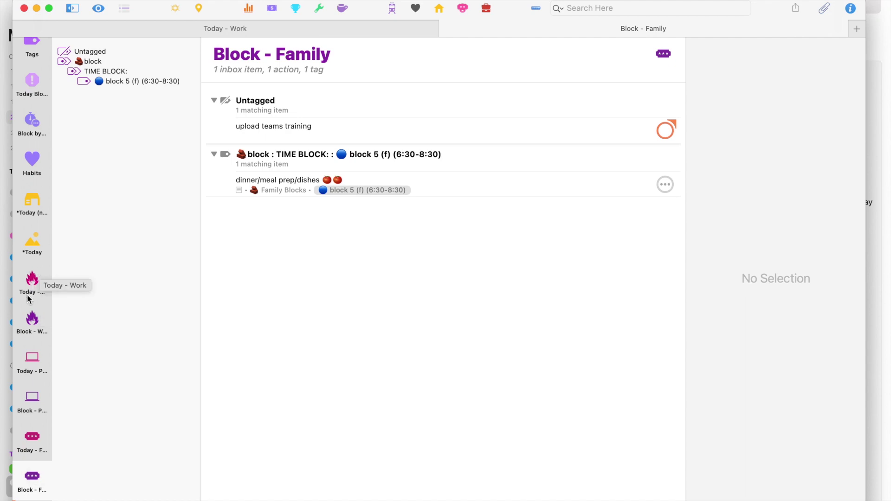
click(31, 322)
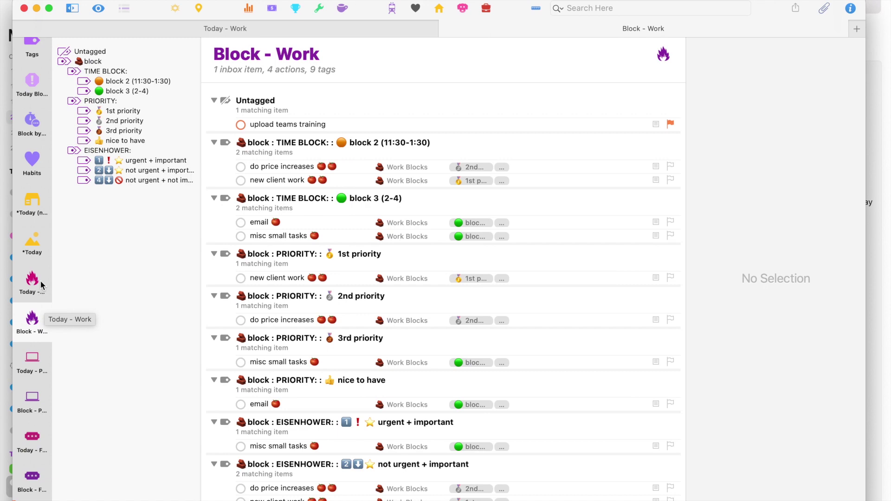
click(32, 122)
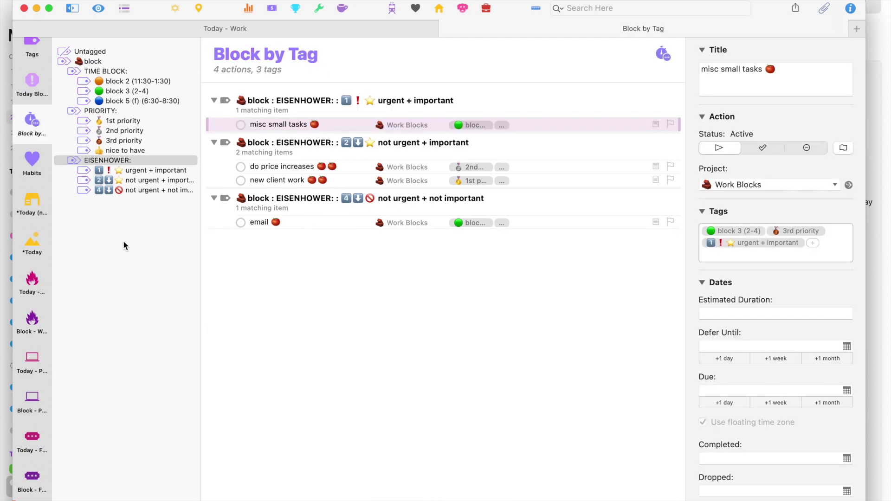
Show Block by Tag across every tag group and inspect the untagged upload teams training item.
click(142, 279)
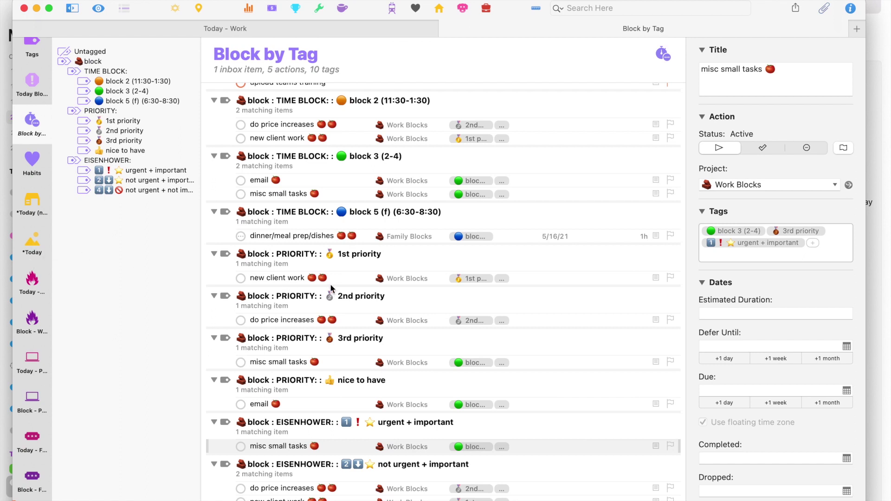
scroll(331, 288, up, 2)
click(341, 126)
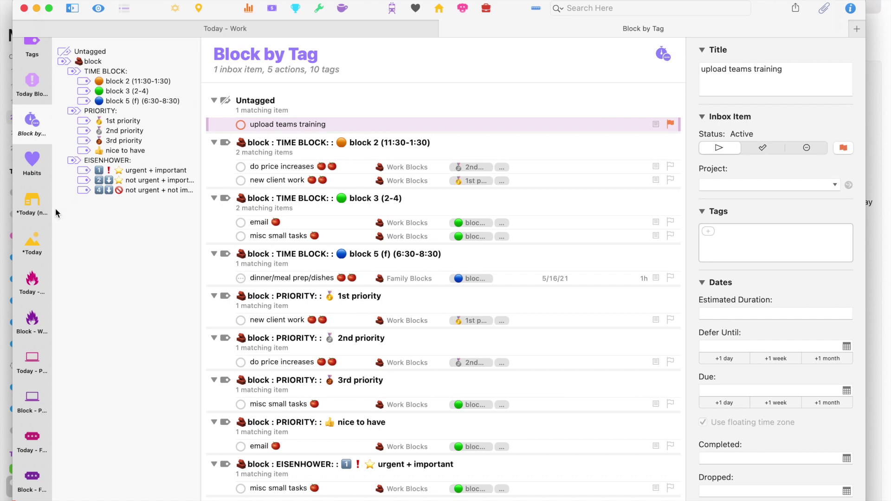
Glance at the *Today and Today - Work perspectives, then return to Block by Tag.
click(32, 257)
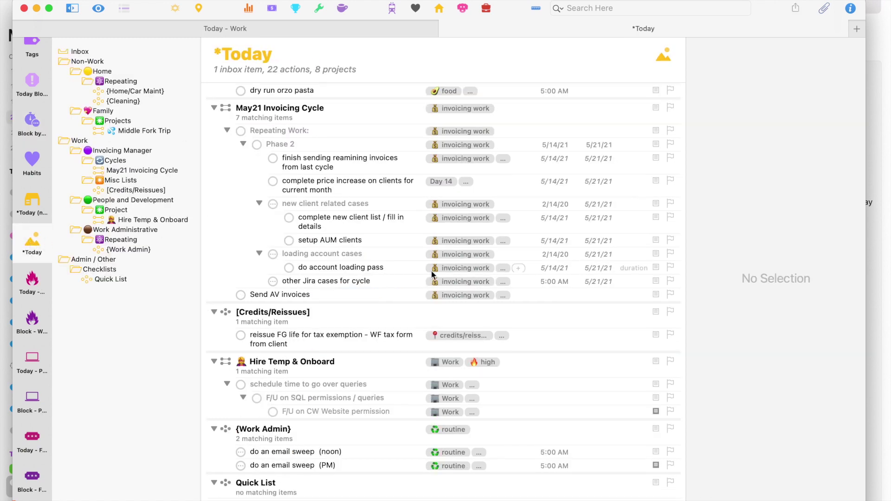
click(31, 295)
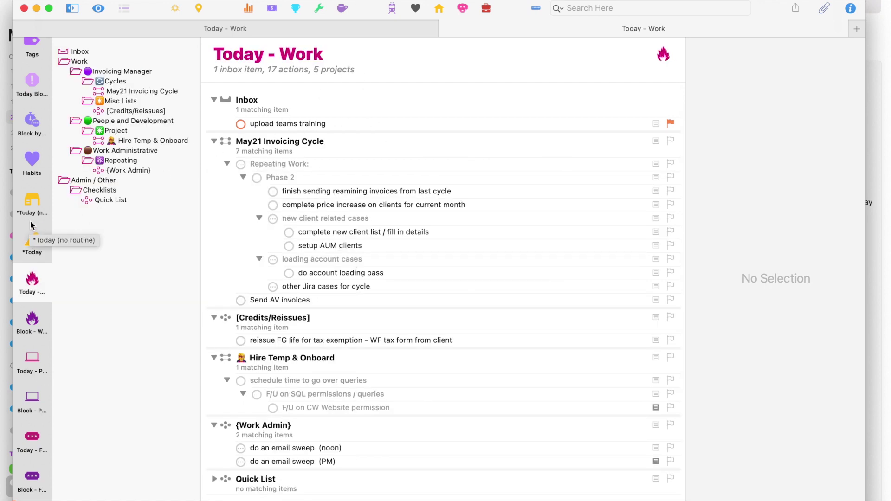
click(40, 127)
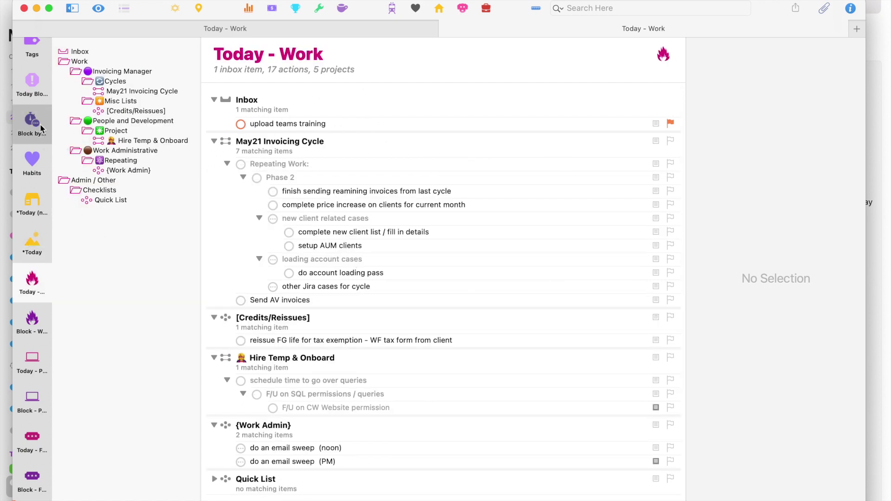
scroll(274, 271, down, 3)
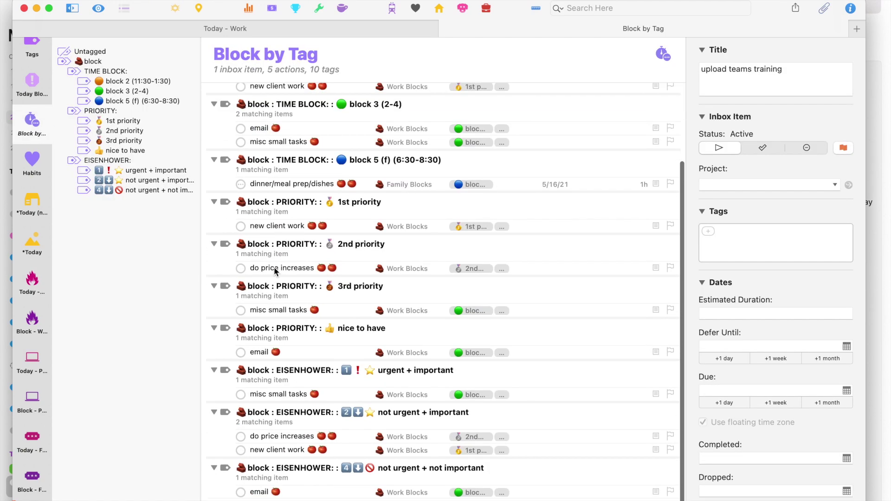
scroll(275, 271, up, 4)
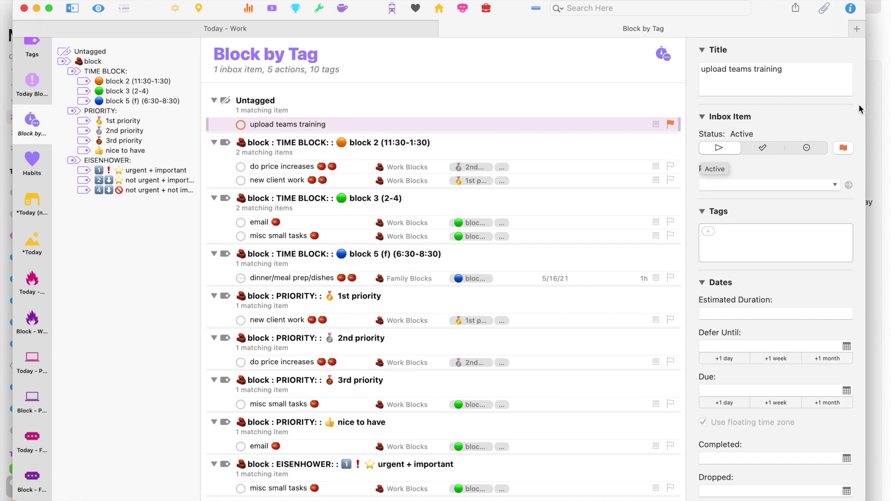
Add a 12:30–1:30 PM 'Price Increases' event to Work Time Mgmt in Fantastical, then return to OmniFocus.
click(878, 68)
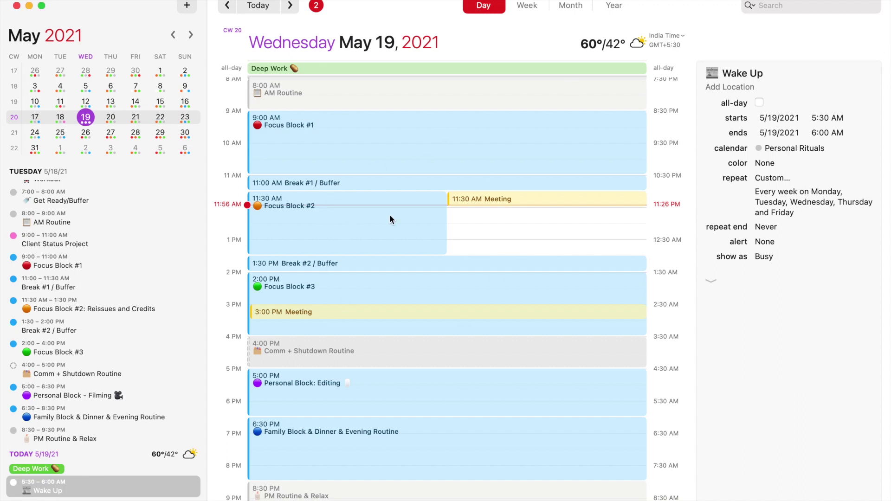
drag(465, 224, 466, 261)
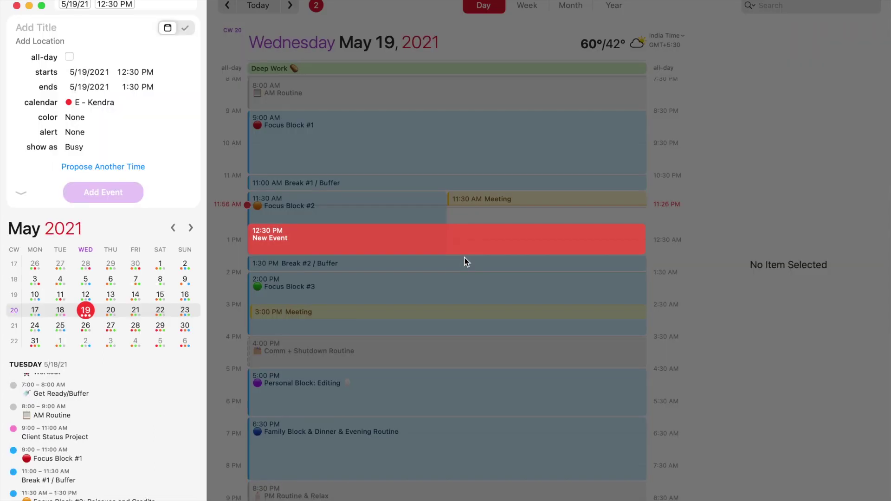
text(Price Increase)
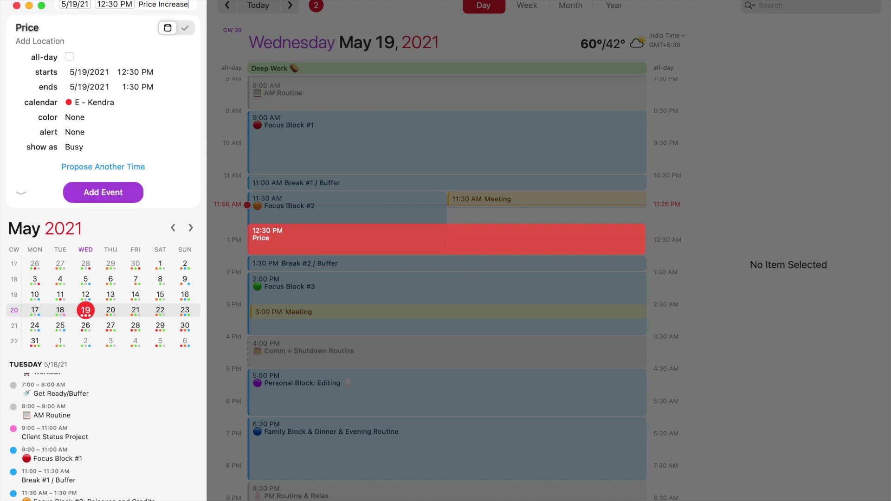
text(s /ti)
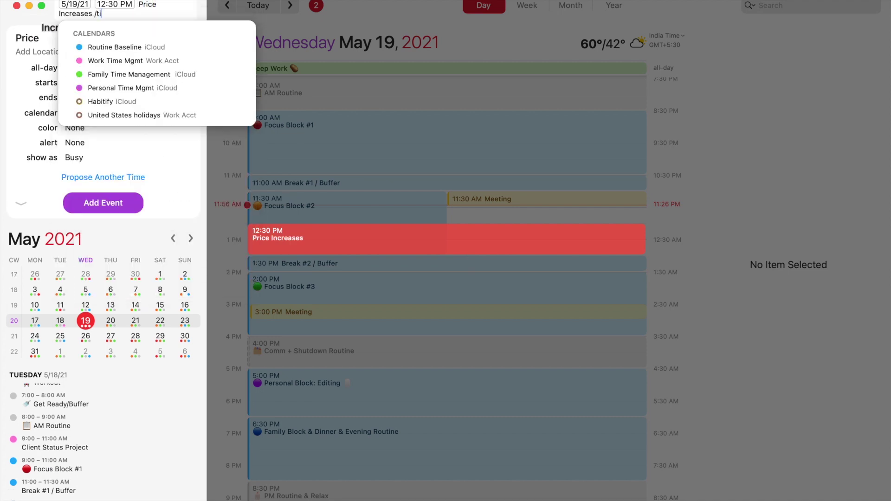
text(me)
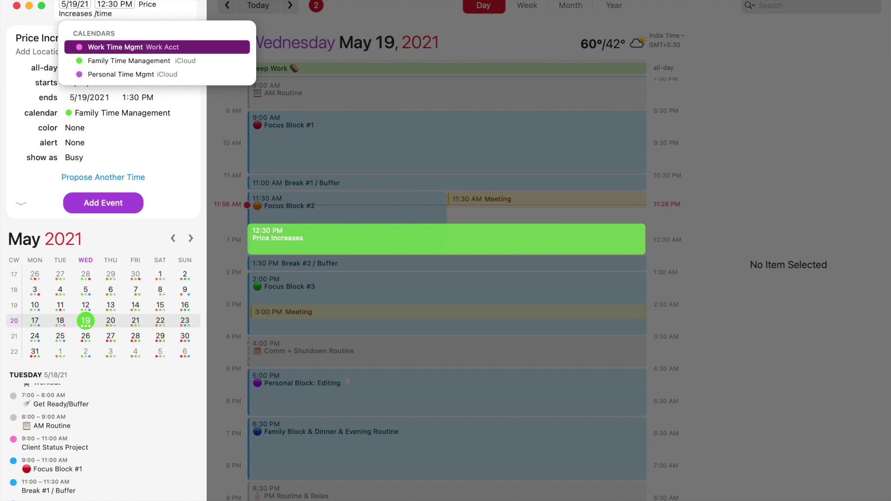
key(Return)
key(Return)
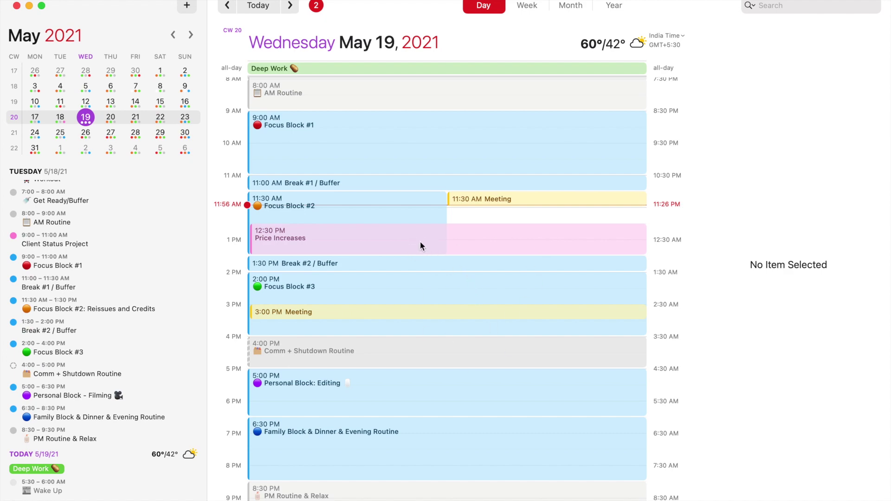
key(ctrl+Up)
click(300, 218)
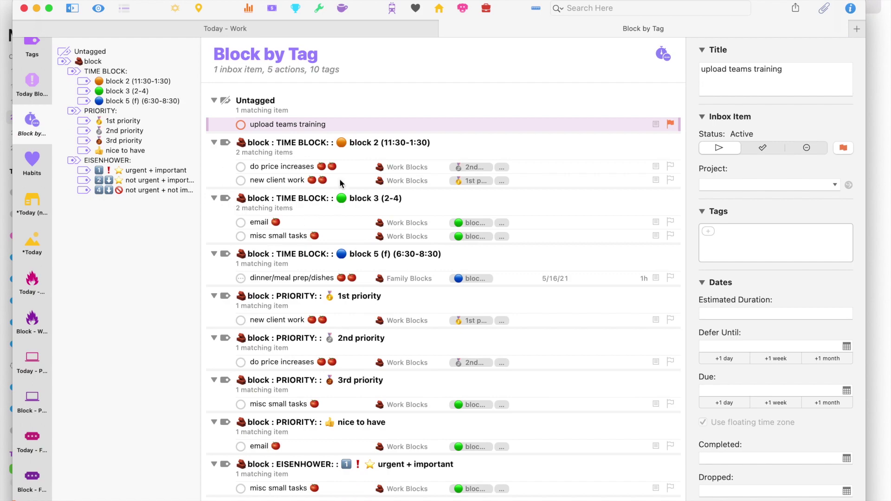
Review do price increases, new client work, email and misc small tasks against the Fantastical calendar.
click(287, 168)
click(287, 180)
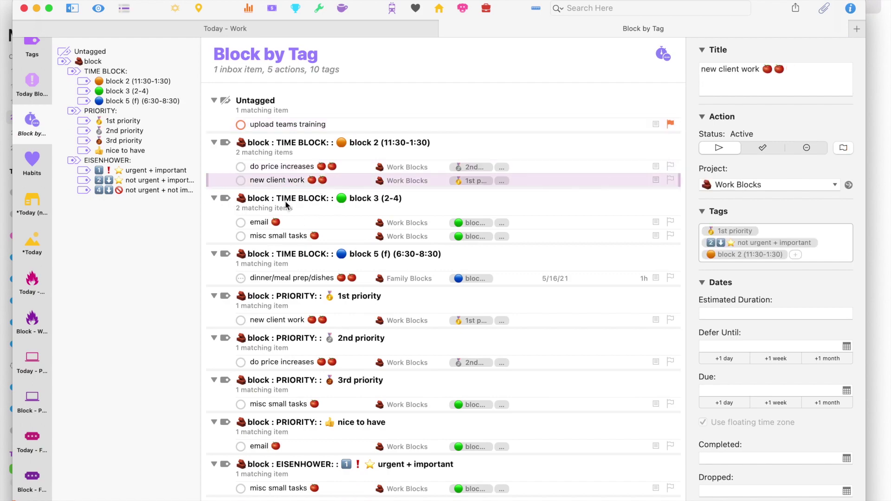
click(281, 223)
click(280, 236)
key(ctrl+Up)
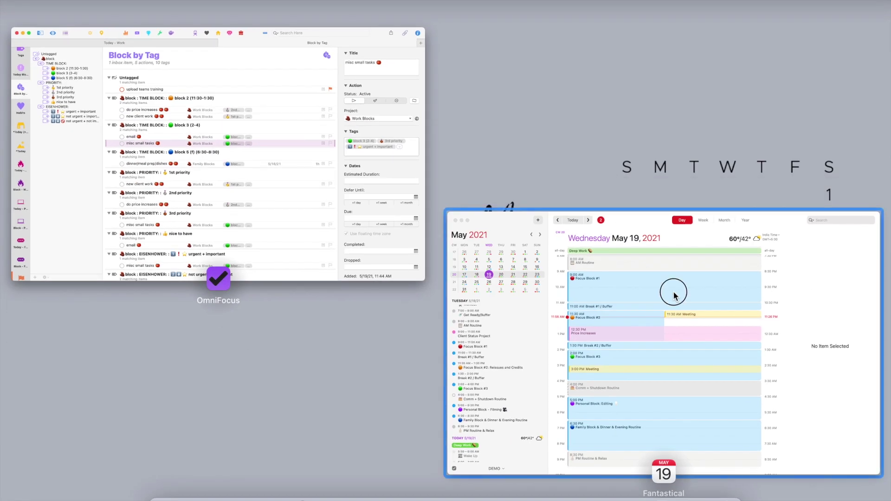
click(672, 292)
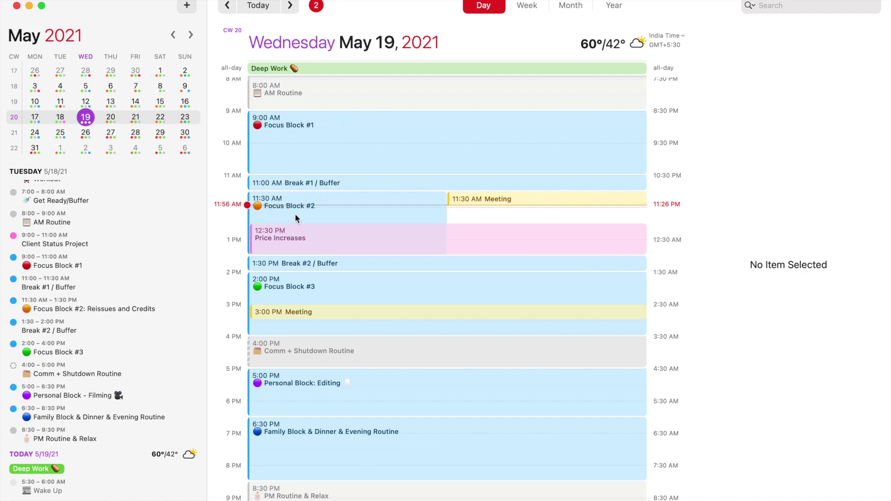
key(ctrl+Up)
click(260, 178)
Filter to the block 2 (11:30-1:30) tag and select new client work.
click(150, 81)
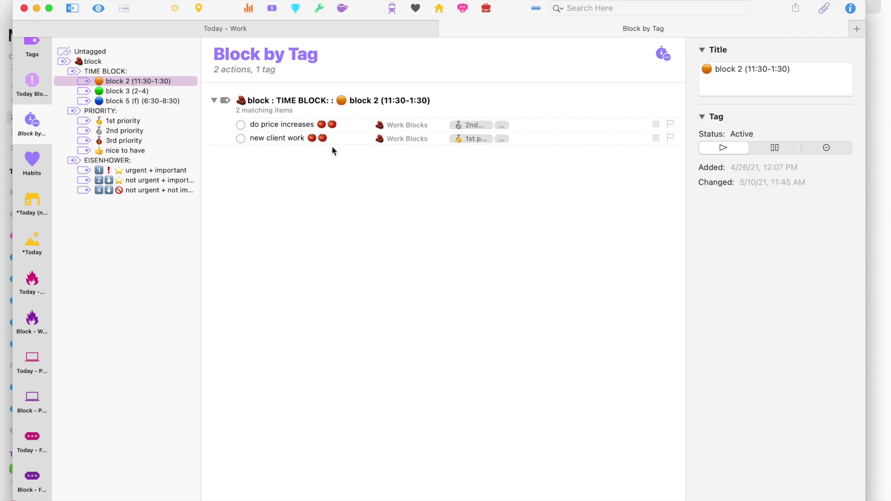
click(262, 138)
mouse_move(285, 137)
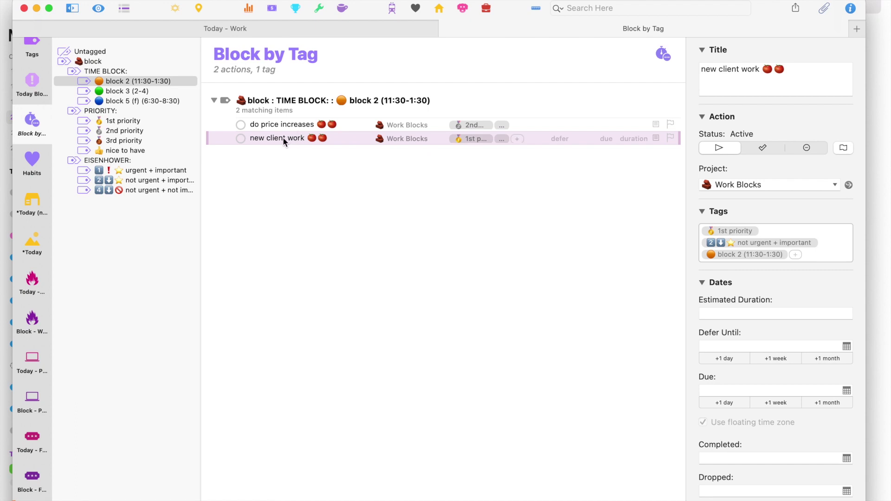
click(38, 238)
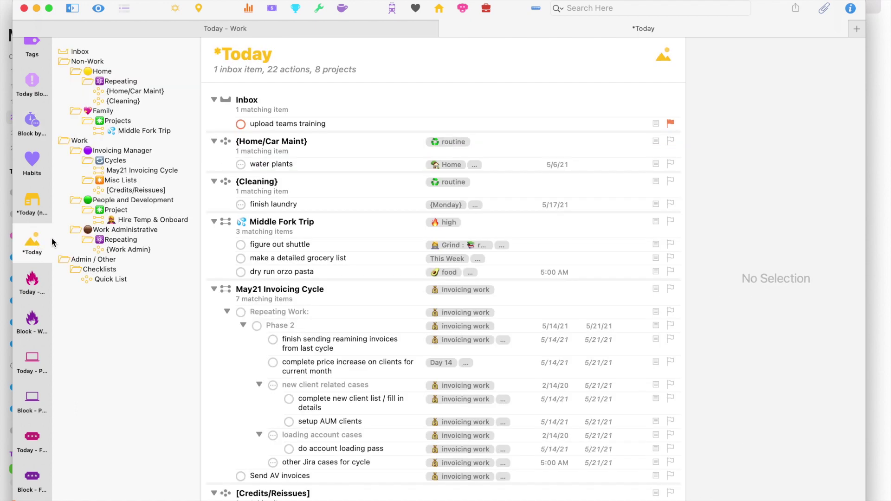
click(302, 384)
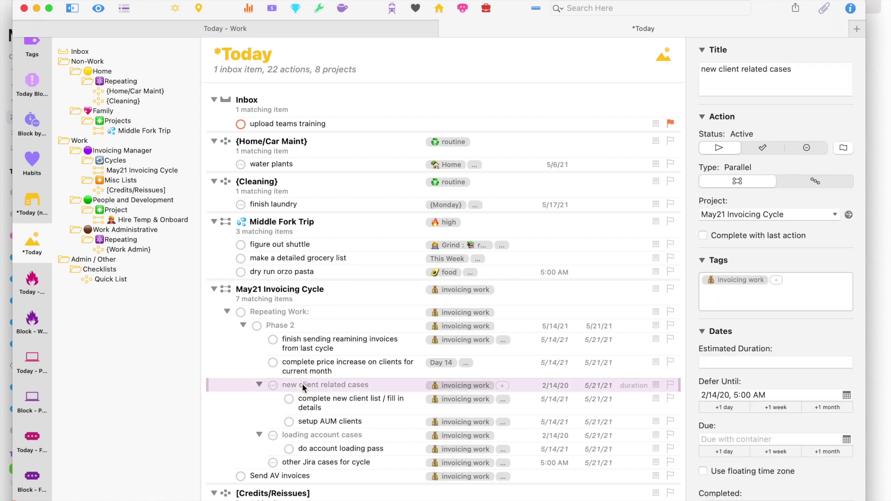
click(32, 121)
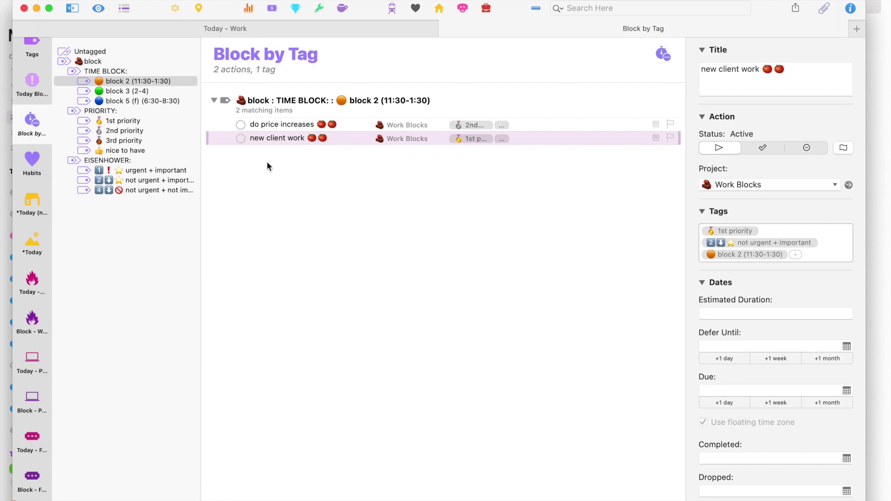
click(154, 70)
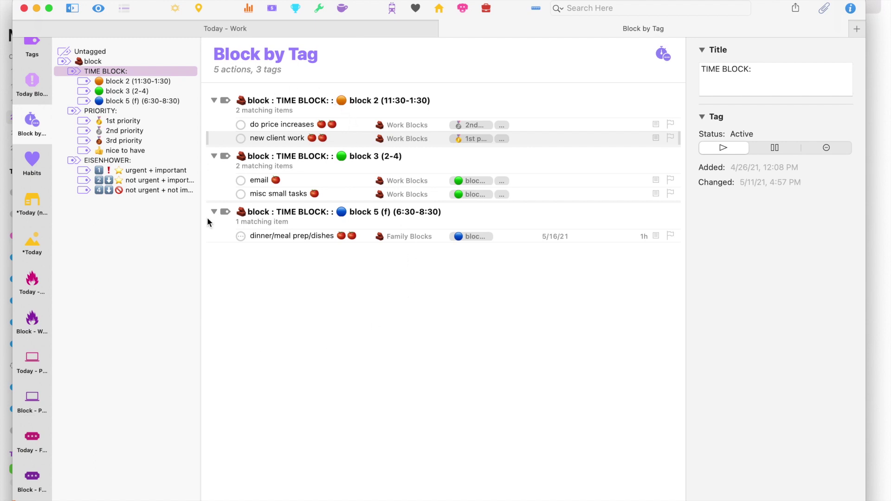
List the block 2, block 3 and block 5 actions, including dinner/meal prep/dishes.
mouse_move(400, 132)
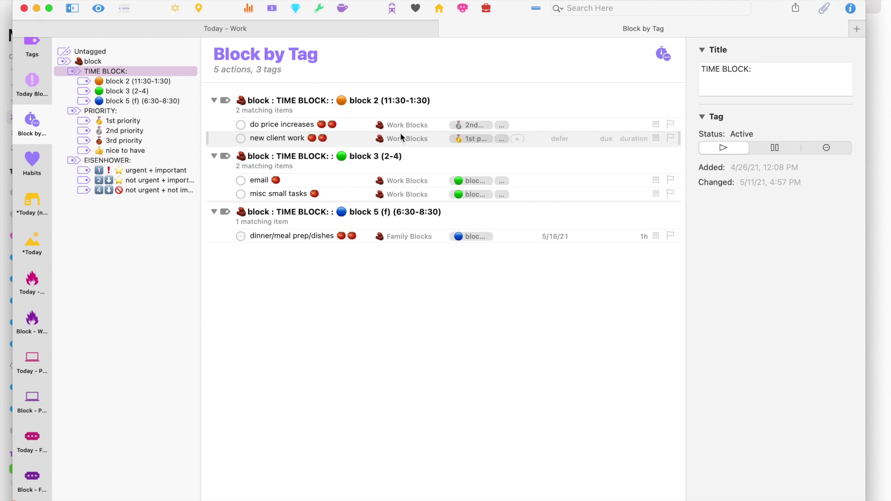